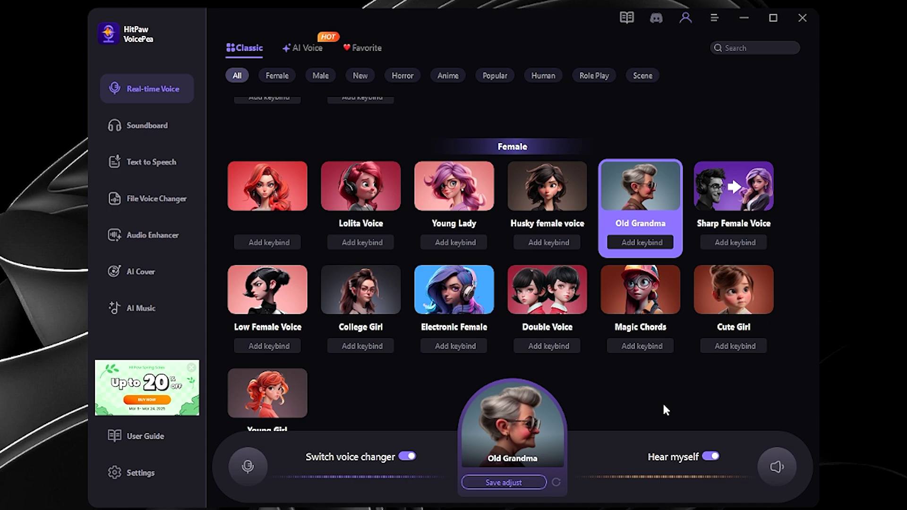
Try the Sharp Female Voice effect, followed by Magnetic Male Voice and Young Man
{"action": "key", "text": "Right"}
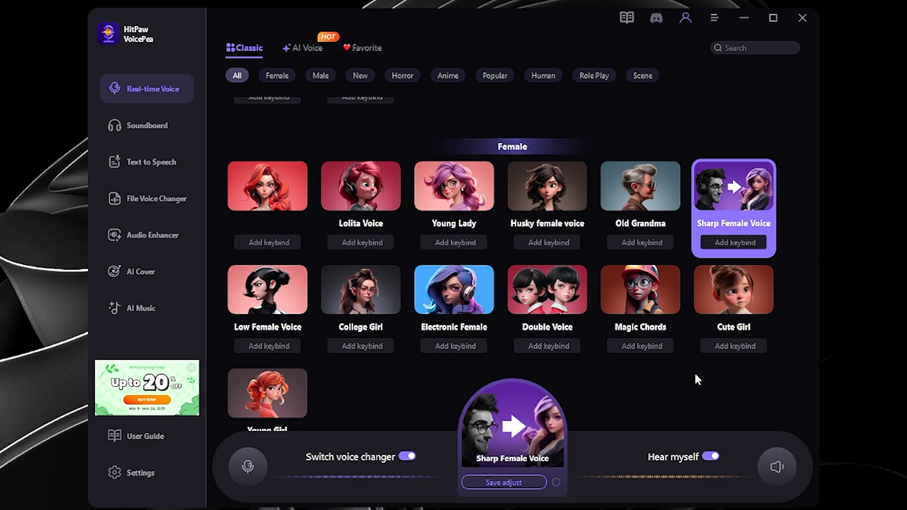
{"action": "scroll", "coordinate": [439, 311], "scroll_direction": "down", "scroll_amount": 4}
{"action": "left_click", "coordinate": [439, 310]}
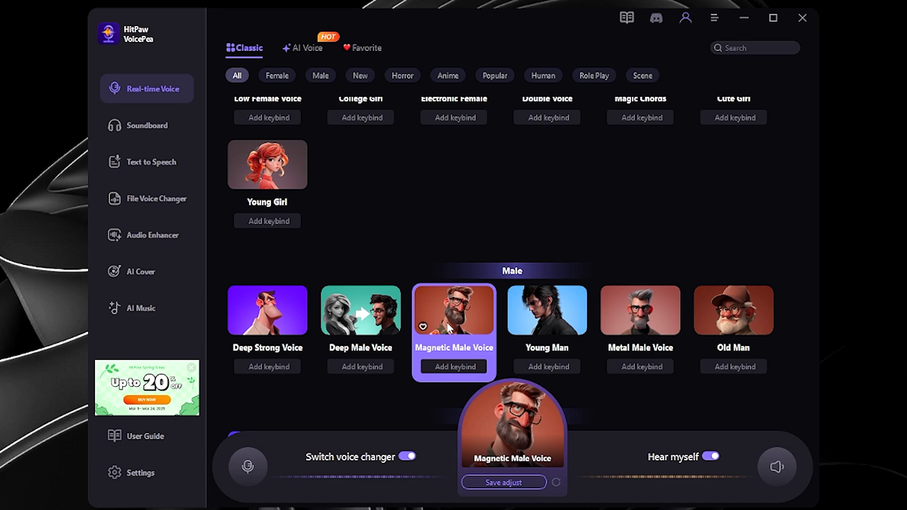
{"action": "left_click", "coordinate": [543, 321]}
{"action": "scroll", "coordinate": [543, 321], "scroll_direction": "down", "scroll_amount": 1}
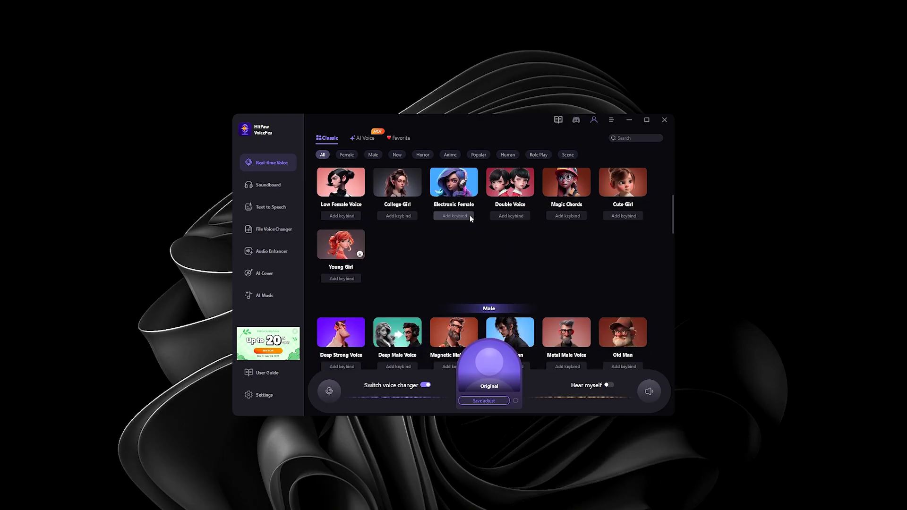
Look through the classic female and male voice effects in the real-time voice library
{"action": "scroll", "coordinate": [469, 215], "scroll_direction": "down", "scroll_amount": 3}
{"action": "scroll", "coordinate": [470, 225], "scroll_direction": "up", "scroll_amount": 5}
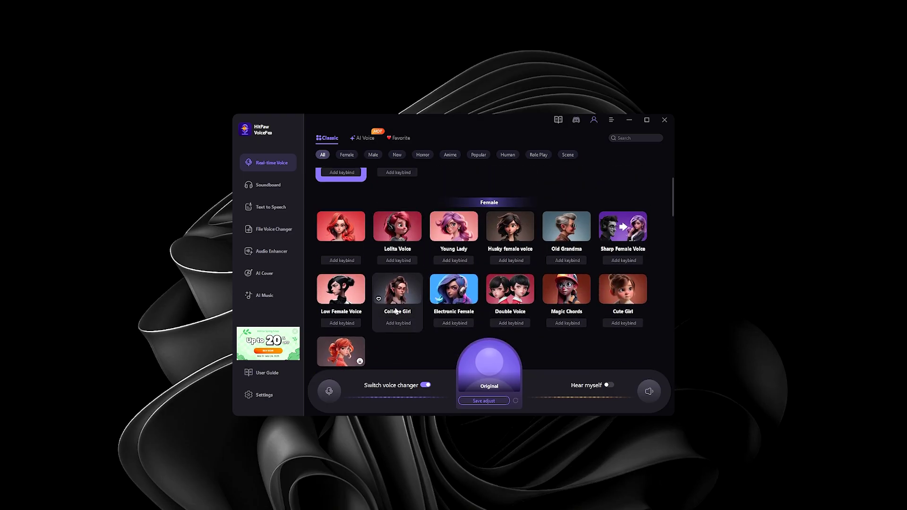
{"action": "scroll", "coordinate": [396, 310], "scroll_direction": "up", "scroll_amount": 1}
{"action": "scroll", "coordinate": [384, 303], "scroll_direction": "down", "scroll_amount": 1}
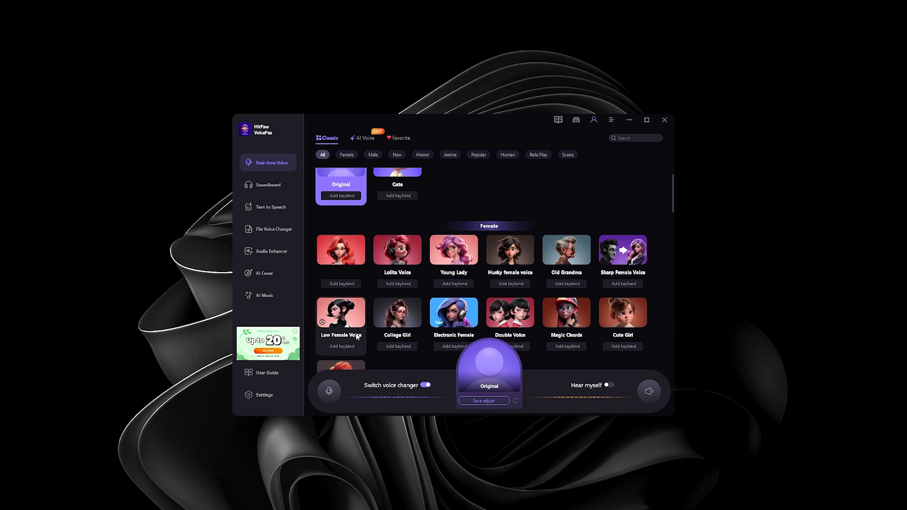
{"action": "scroll", "coordinate": [359, 344], "scroll_direction": "down", "scroll_amount": 1}
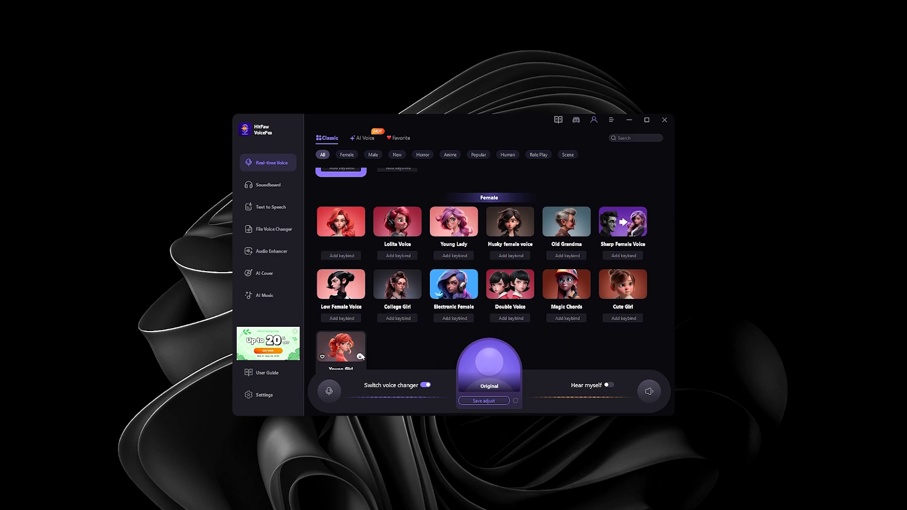
{"action": "scroll", "coordinate": [413, 305], "scroll_direction": "up", "scroll_amount": 1}
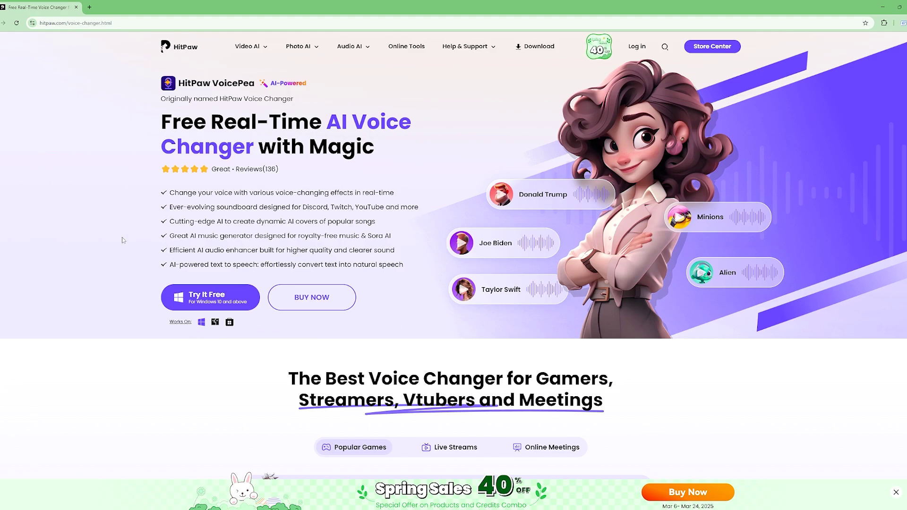
In the browser, download the HitPaw VoicePea installer for Windows and launch it
{"action": "left_click", "coordinate": [171, 301]}
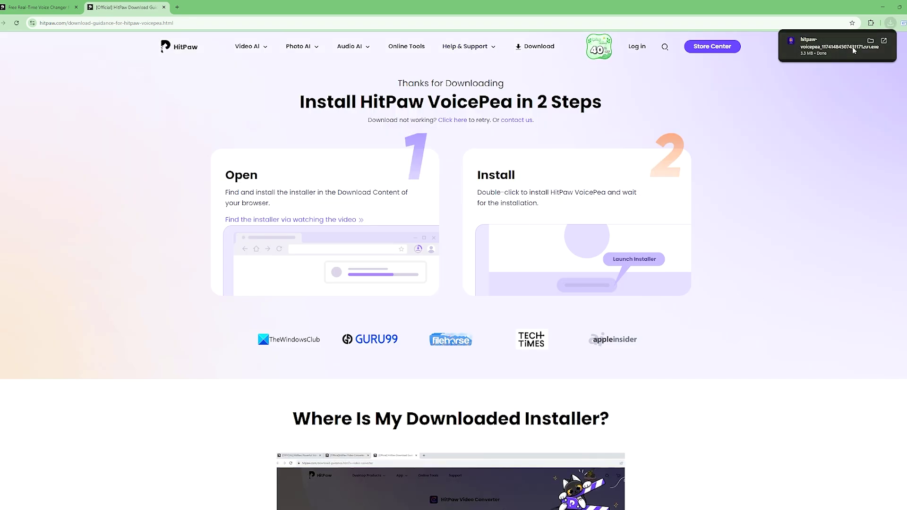
{"action": "left_click", "coordinate": [839, 47]}
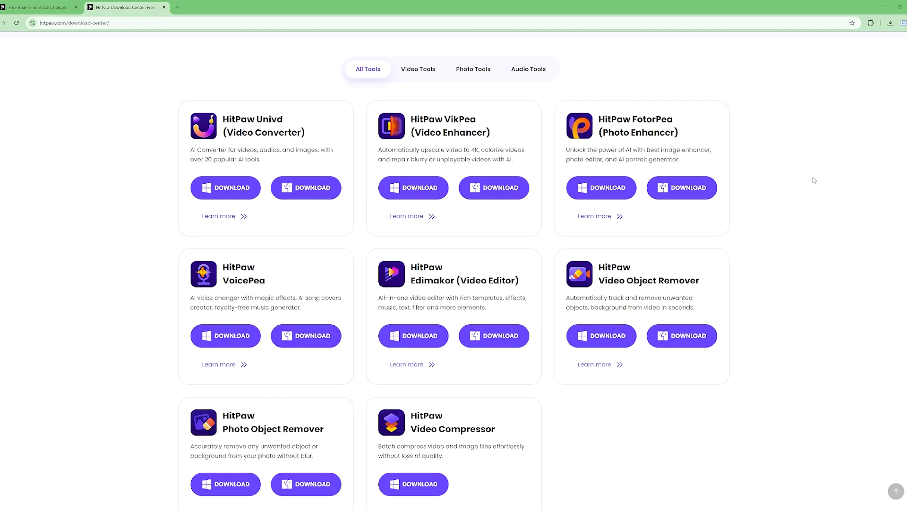
{"action": "left_click", "coordinate": [881, 9]}
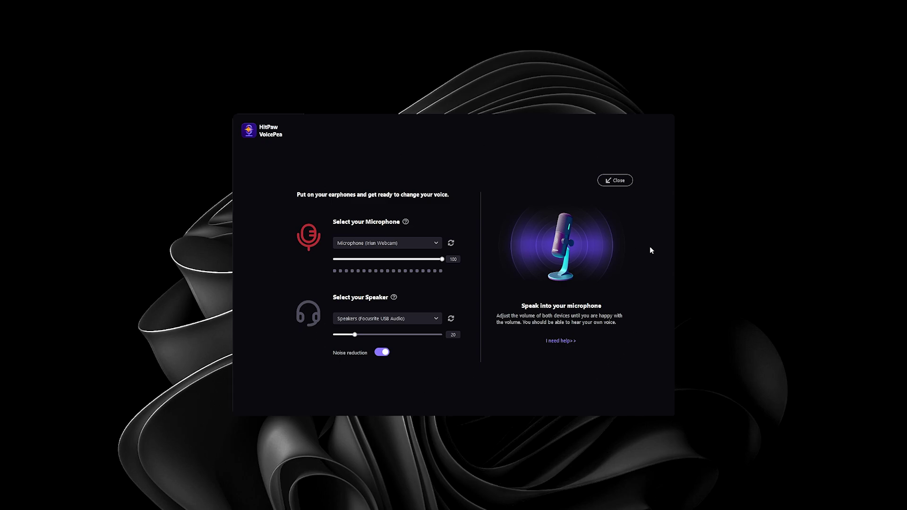
Set the microphone to Analogue 1 + 2 (Focusrite USB Audio) and check the available speaker devices
{"action": "left_click", "coordinate": [373, 242]}
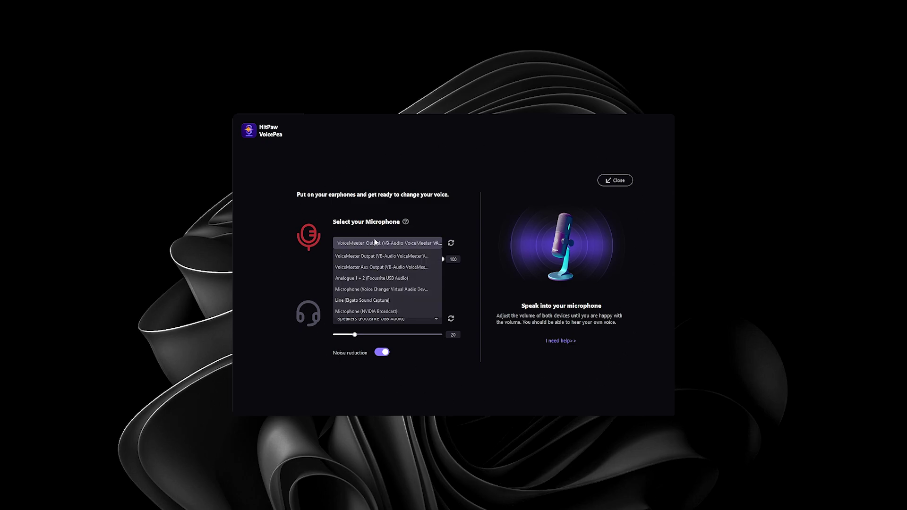
{"action": "left_click", "coordinate": [365, 279]}
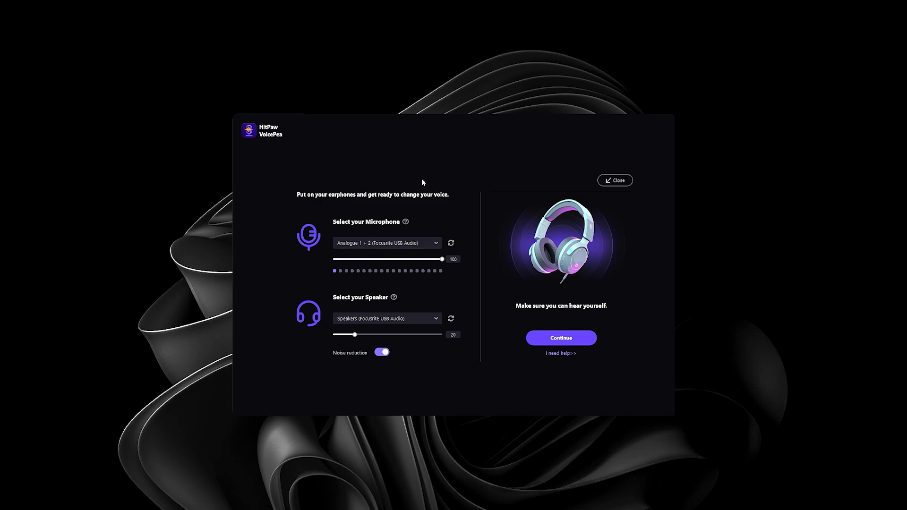
{"action": "left_click", "coordinate": [360, 318]}
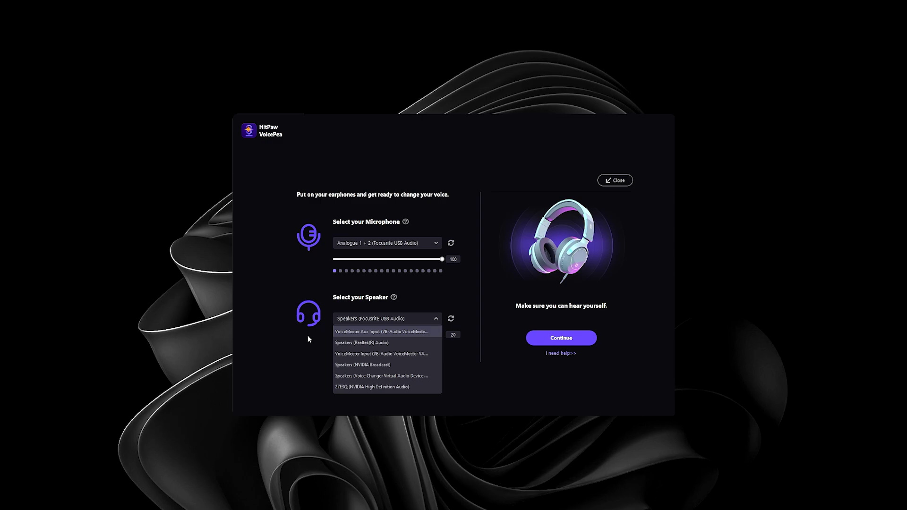
{"action": "left_click", "coordinate": [310, 339]}
{"action": "left_click", "coordinate": [361, 318]}
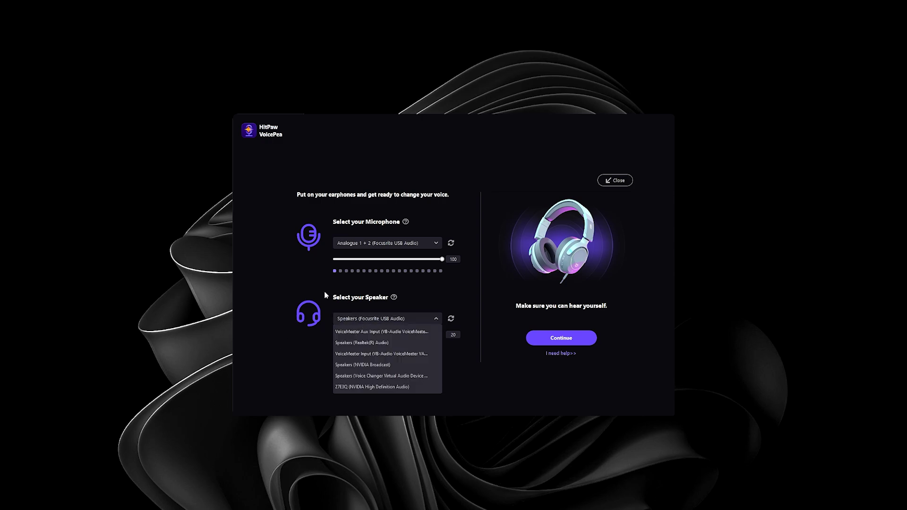
{"action": "left_click", "coordinate": [372, 319]}
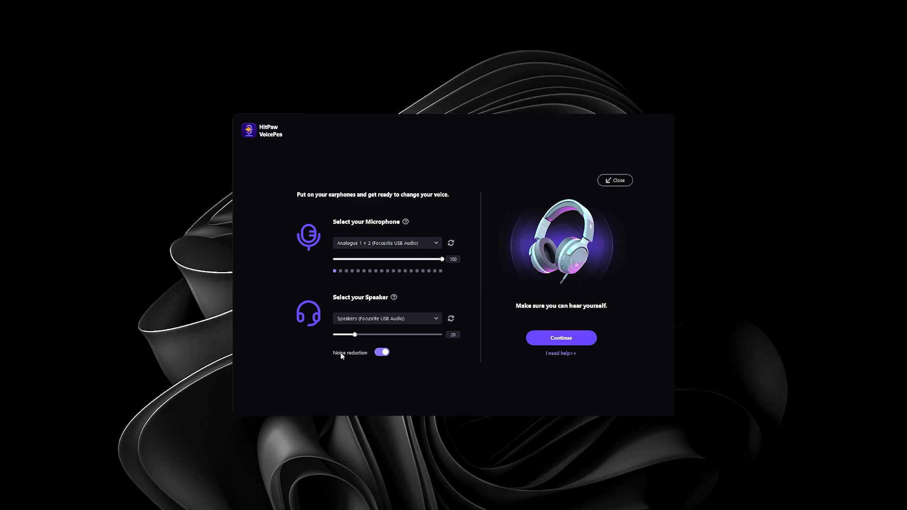
Turn off noise reduction and complete the microphone and speaker setup
{"action": "left_click", "coordinate": [381, 353]}
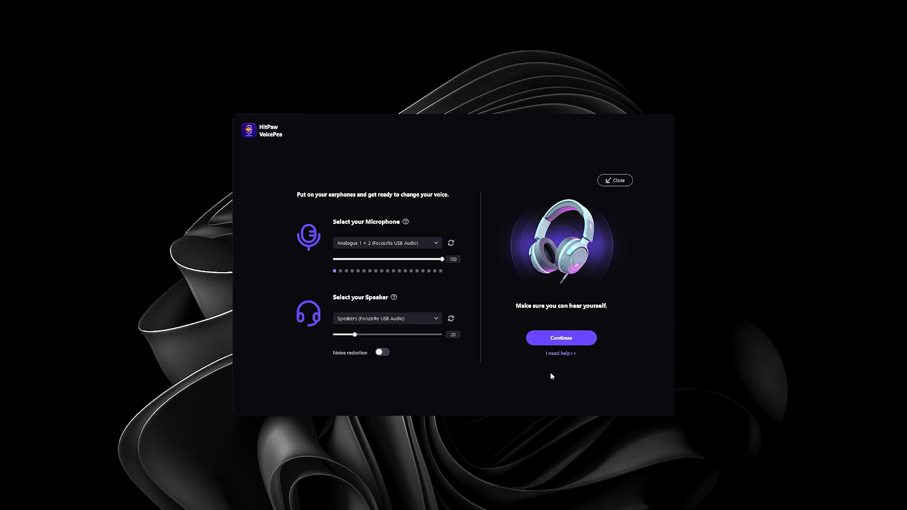
{"action": "left_click", "coordinate": [565, 346]}
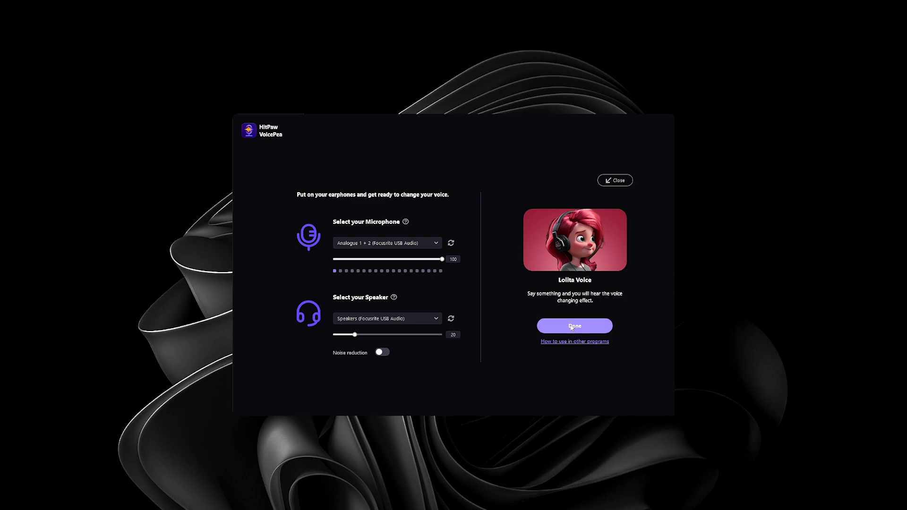
{"action": "left_click", "coordinate": [550, 325]}
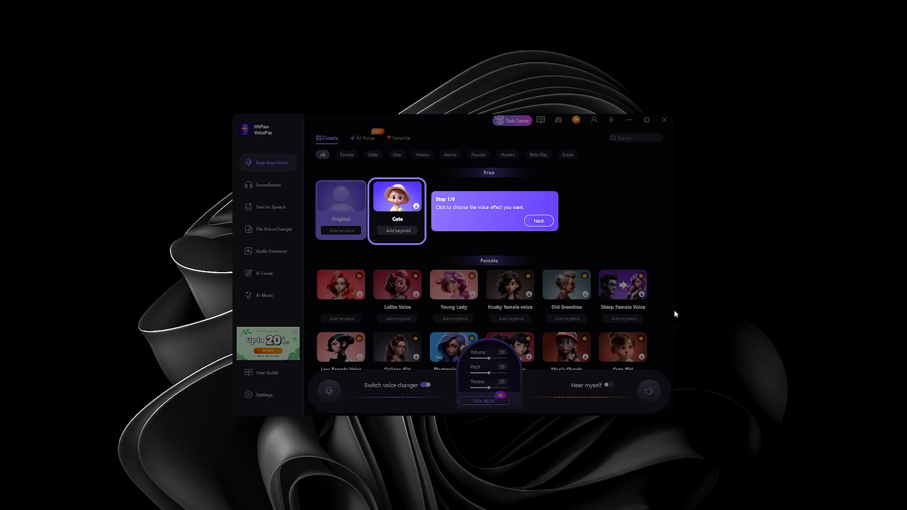
Choose the first, red-haired voice effect in the Female category and enable hearing your own changed voice
{"action": "scroll", "coordinate": [472, 260], "scroll_direction": "down", "scroll_amount": 5}
{"action": "scroll", "coordinate": [501, 241], "scroll_direction": "up", "scroll_amount": 6}
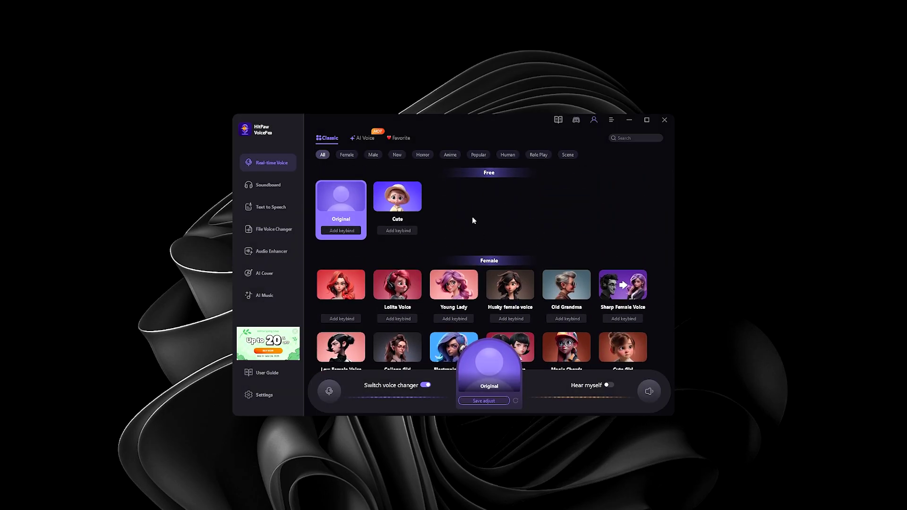
{"action": "scroll", "coordinate": [473, 221], "scroll_direction": "down", "scroll_amount": 5}
{"action": "scroll", "coordinate": [469, 225], "scroll_direction": "up", "scroll_amount": 4}
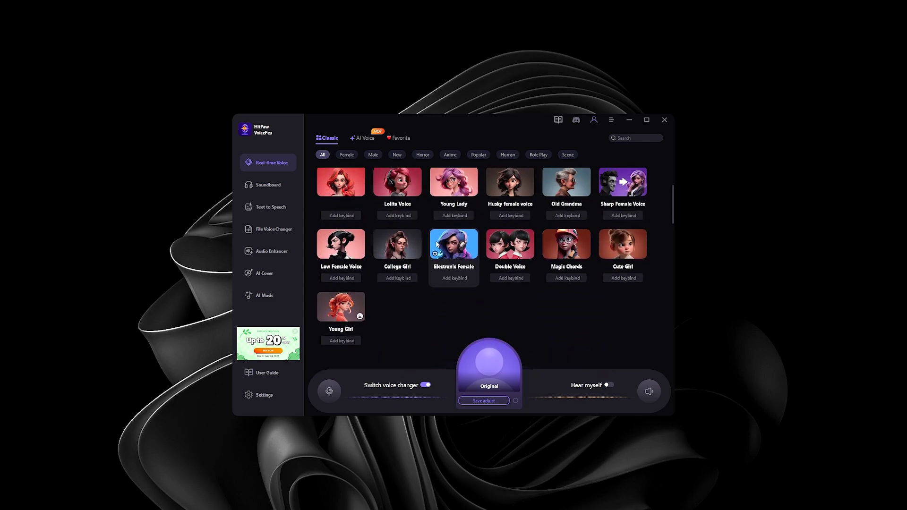
{"action": "scroll", "coordinate": [416, 274], "scroll_direction": "up", "scroll_amount": 2}
{"action": "scroll", "coordinate": [365, 306], "scroll_direction": "down", "scroll_amount": 1}
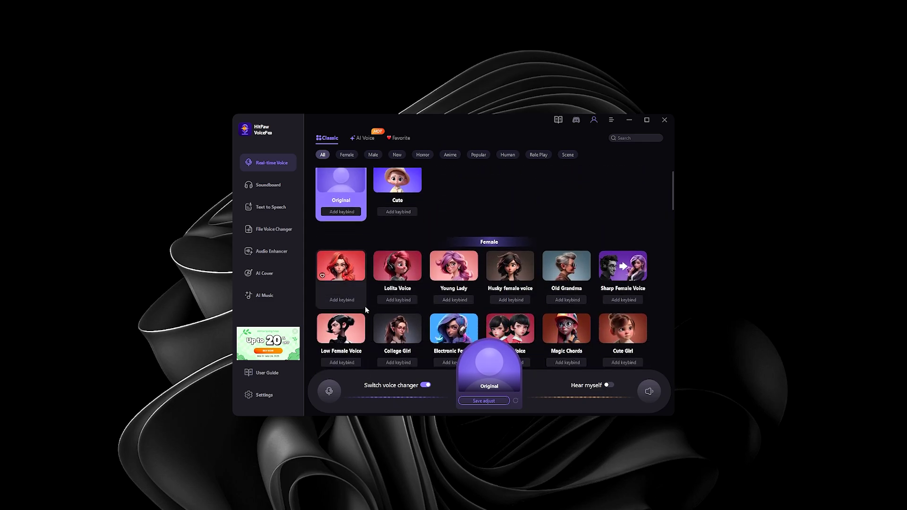
{"action": "scroll", "coordinate": [359, 344], "scroll_direction": "down", "scroll_amount": 1}
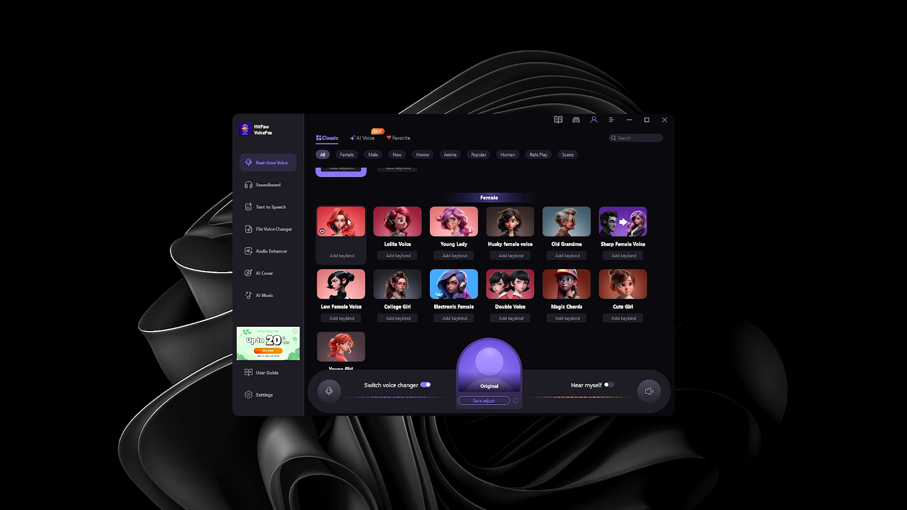
{"action": "left_click", "coordinate": [344, 225]}
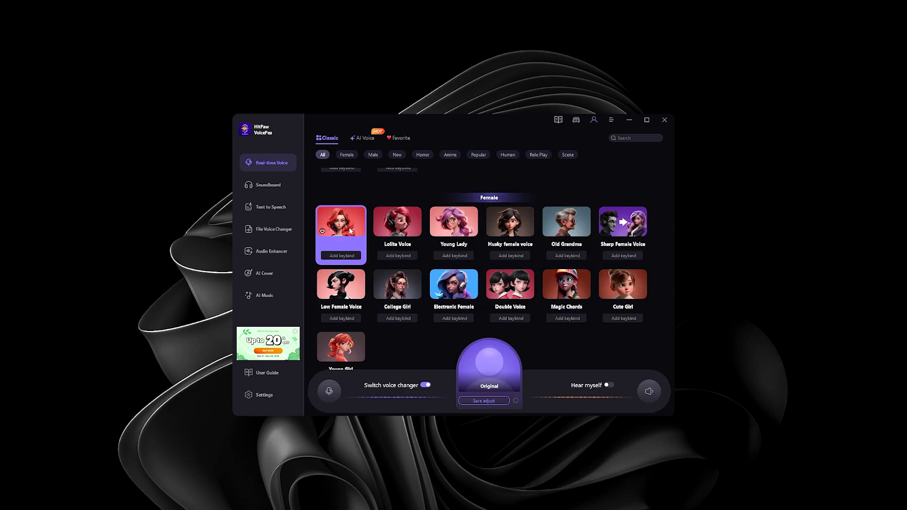
{"action": "left_click", "coordinate": [609, 385]}
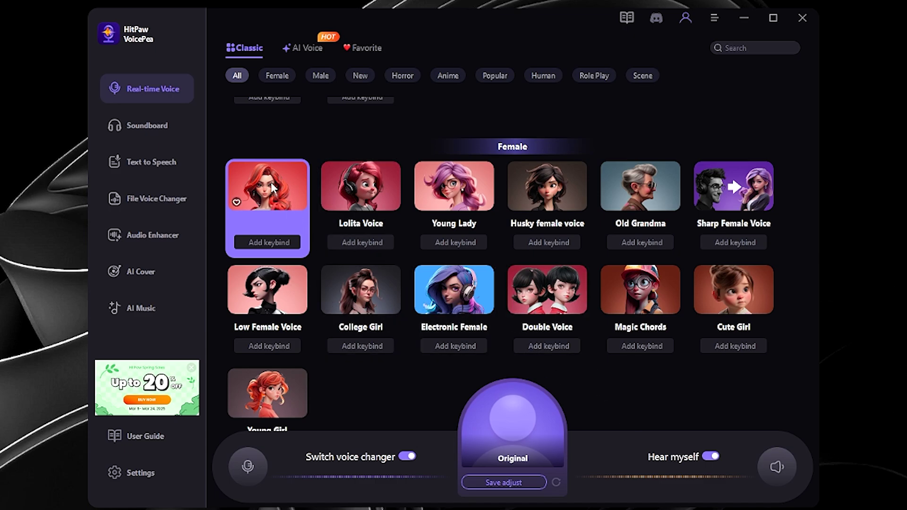
Try the female voice effects Lolita Voice, Young Lady, Old Grandma and Sharp Female Voice in turn
{"action": "left_click", "coordinate": [397, 242]}
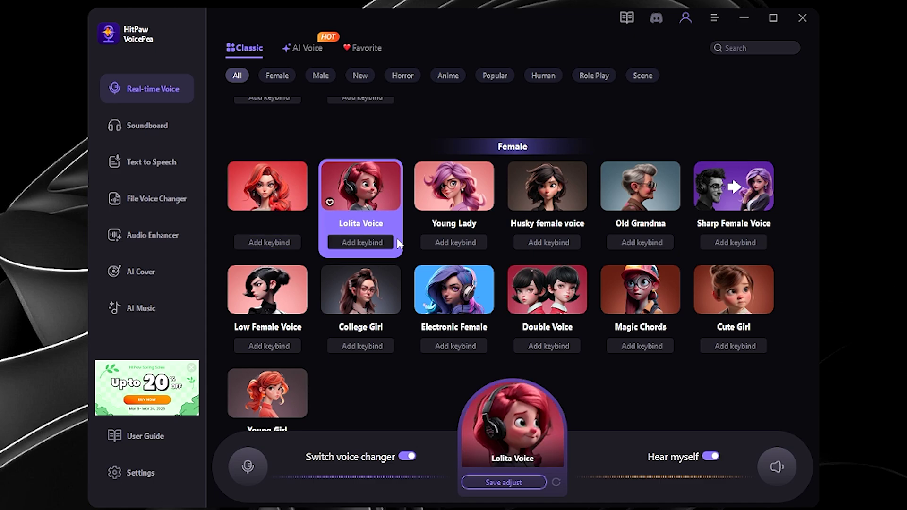
{"action": "left_click", "coordinate": [453, 212]}
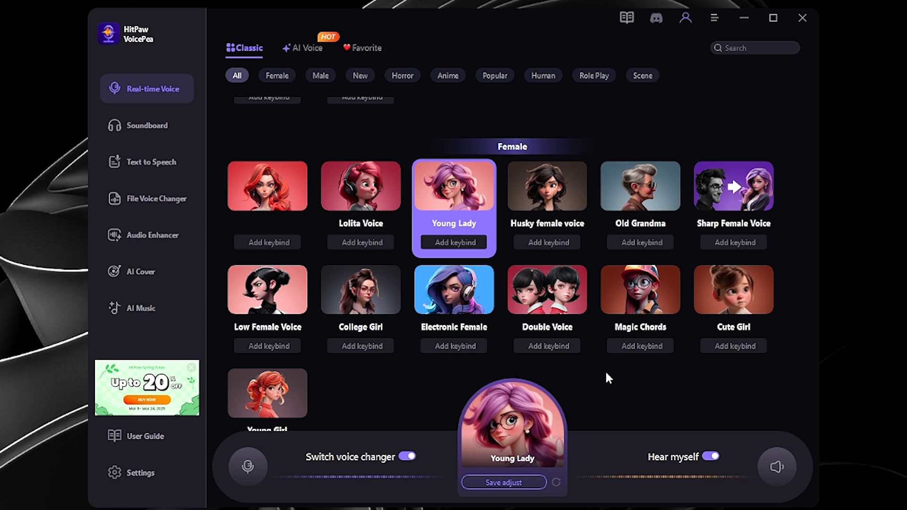
{"action": "left_click", "coordinate": [640, 208]}
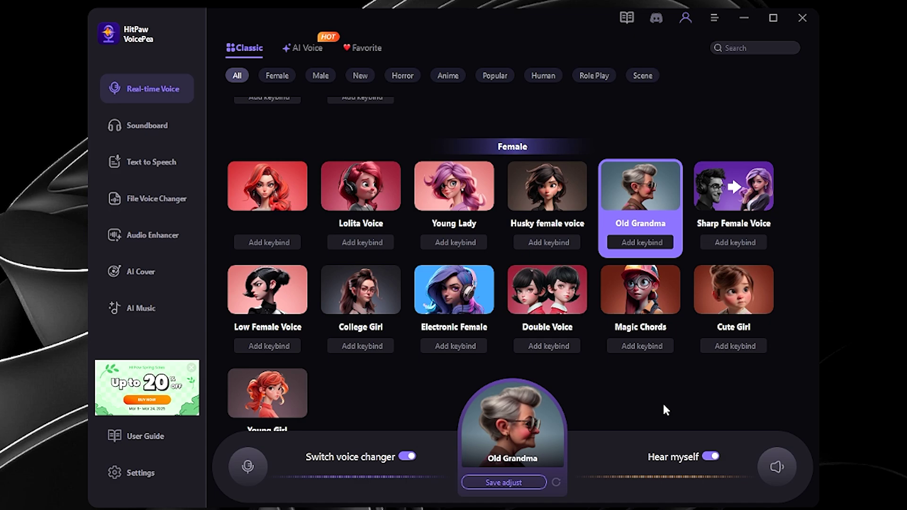
{"action": "key", "text": "Right"}
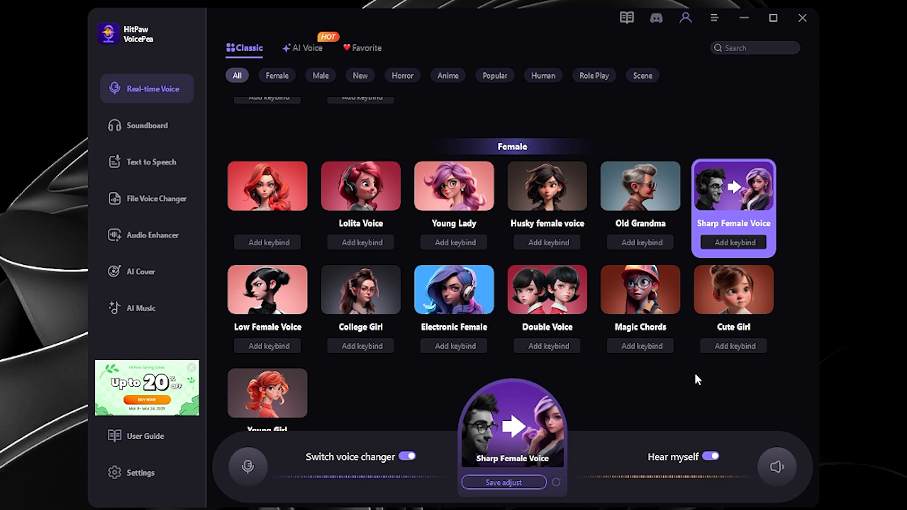
Try the male voice effects Magnetic Male Voice, Young Man, Metal Male Voice and Old Man in turn
{"action": "scroll", "coordinate": [439, 313], "scroll_direction": "down", "scroll_amount": 5}
{"action": "left_click", "coordinate": [439, 312]}
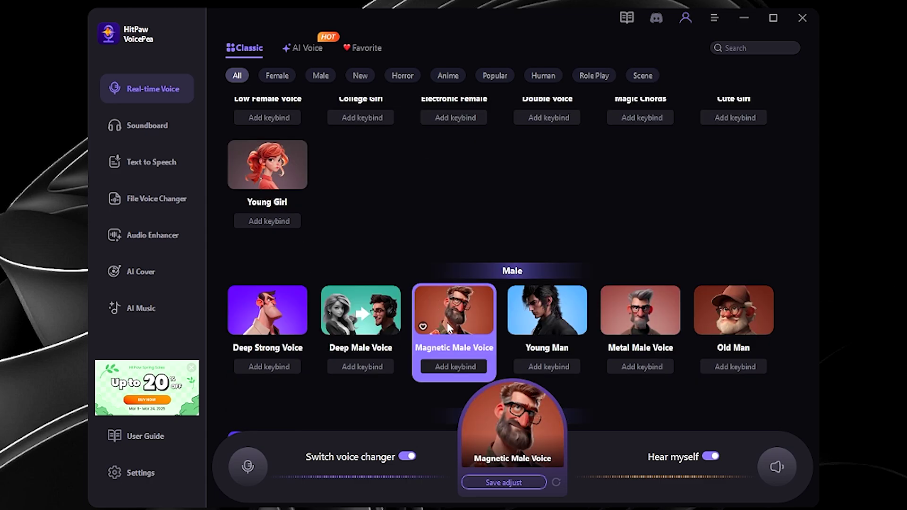
{"action": "scroll", "coordinate": [579, 307], "scroll_direction": "down", "scroll_amount": 1}
{"action": "left_click", "coordinate": [579, 307]}
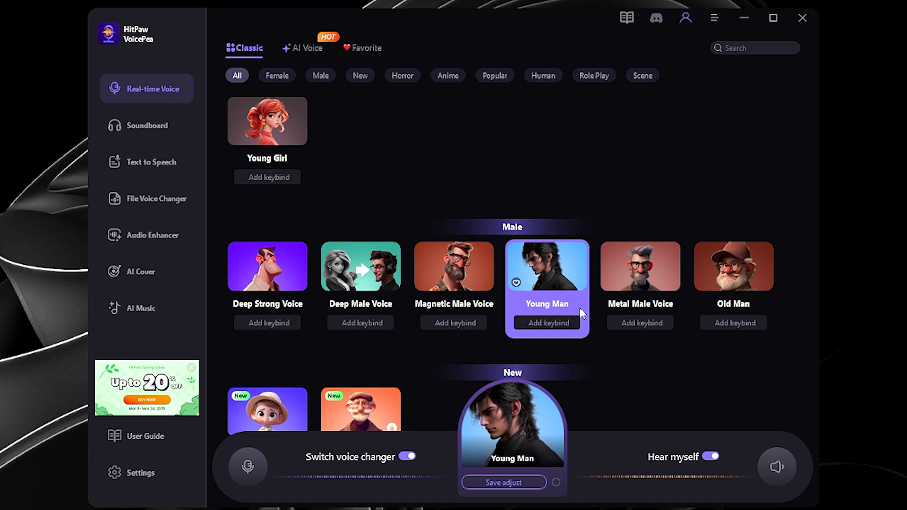
{"action": "left_click", "coordinate": [638, 302]}
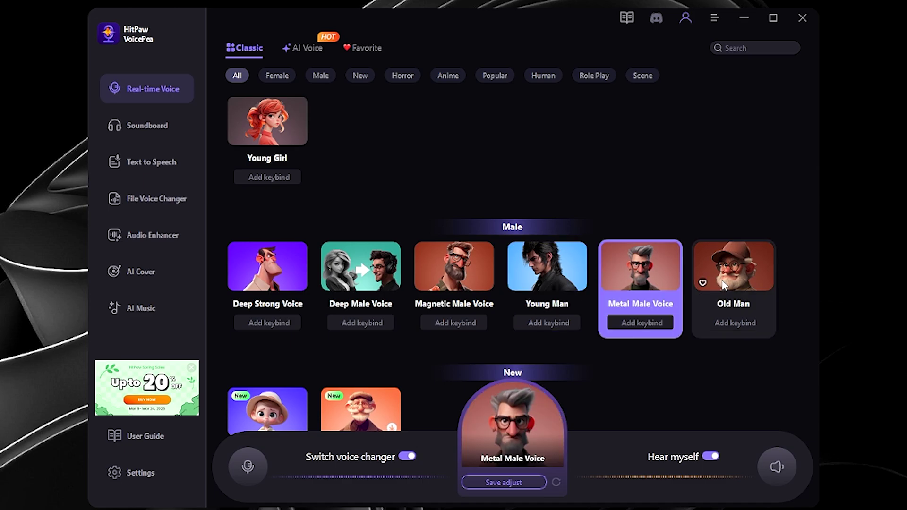
{"action": "left_click", "coordinate": [744, 300]}
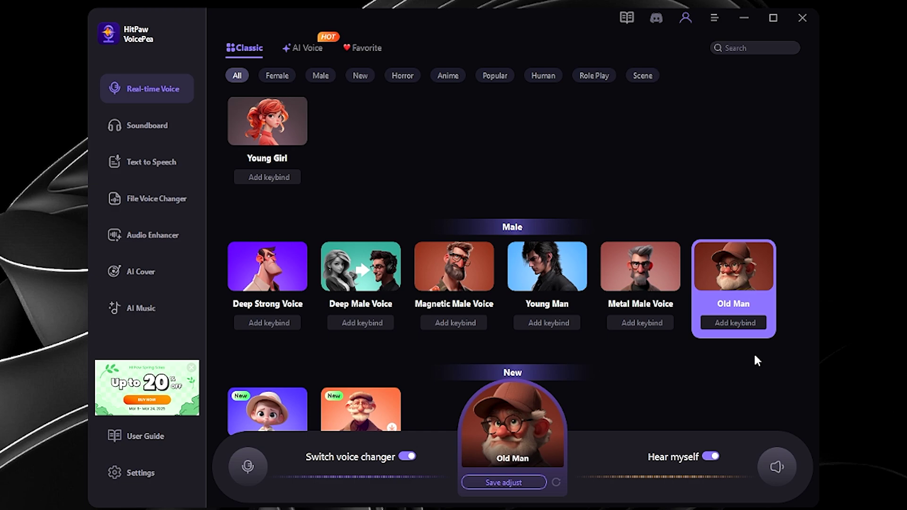
{"action": "scroll", "coordinate": [755, 357], "scroll_direction": "down", "scroll_amount": 1}
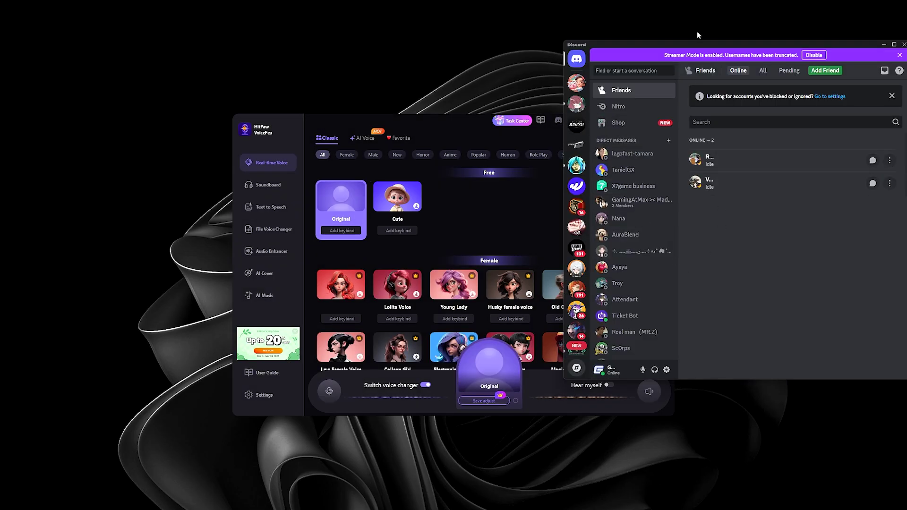
Switch to Discord, open the Voice & Video user settings, and check the input device and the available output devices
{"action": "scroll", "coordinate": [577, 314], "scroll_direction": "down", "scroll_amount": 6}
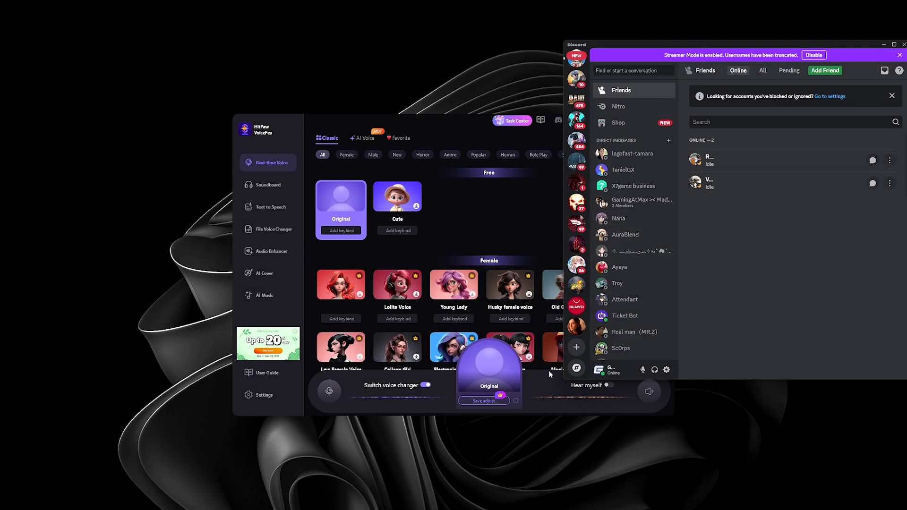
{"action": "left_click", "coordinate": [665, 371]}
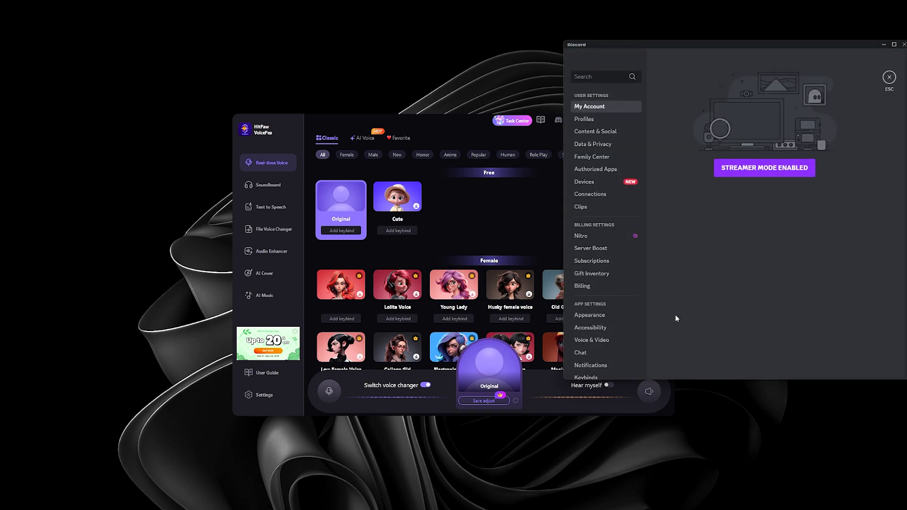
{"action": "left_click", "coordinate": [586, 340]}
{"action": "left_click", "coordinate": [735, 101]}
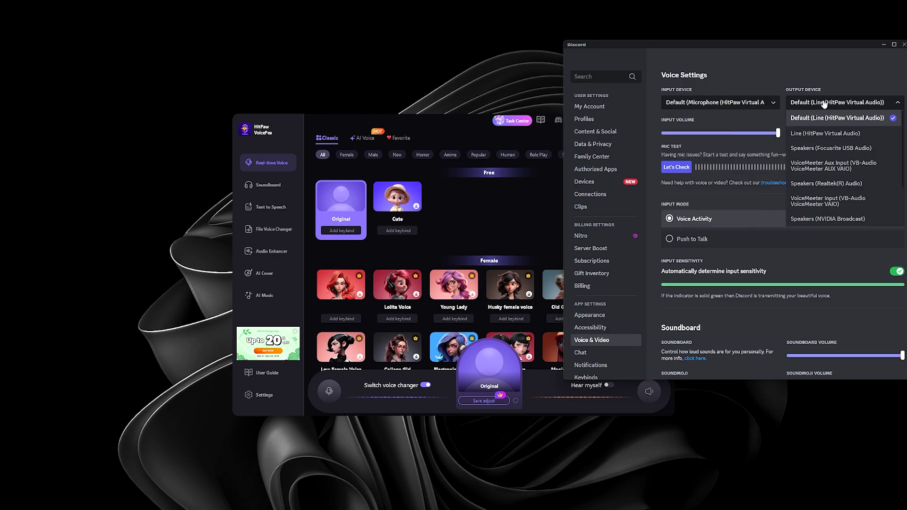
{"action": "scroll", "coordinate": [825, 156], "scroll_direction": "down", "scroll_amount": 3}
{"action": "scroll", "coordinate": [825, 189], "scroll_direction": "up", "scroll_amount": 3}
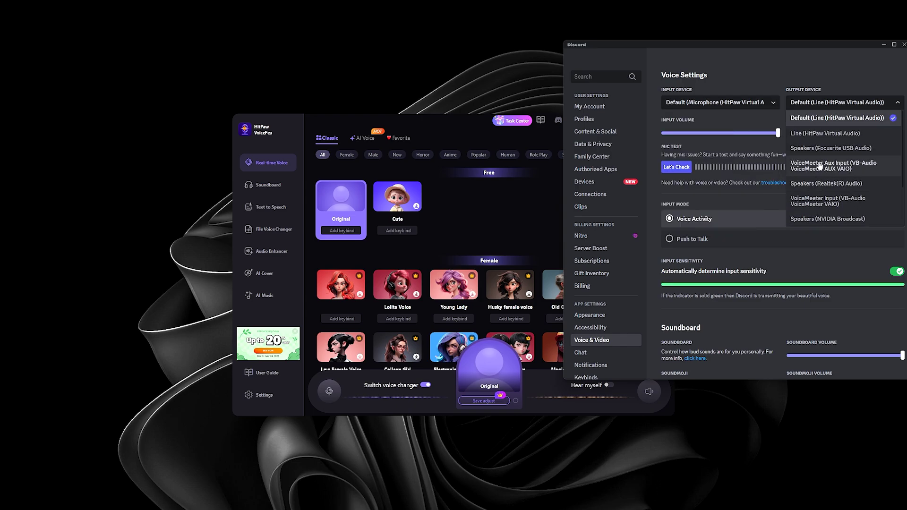
{"action": "left_click", "coordinate": [814, 69]}
{"action": "scroll", "coordinate": [614, 188], "scroll_direction": "down", "scroll_amount": 5}
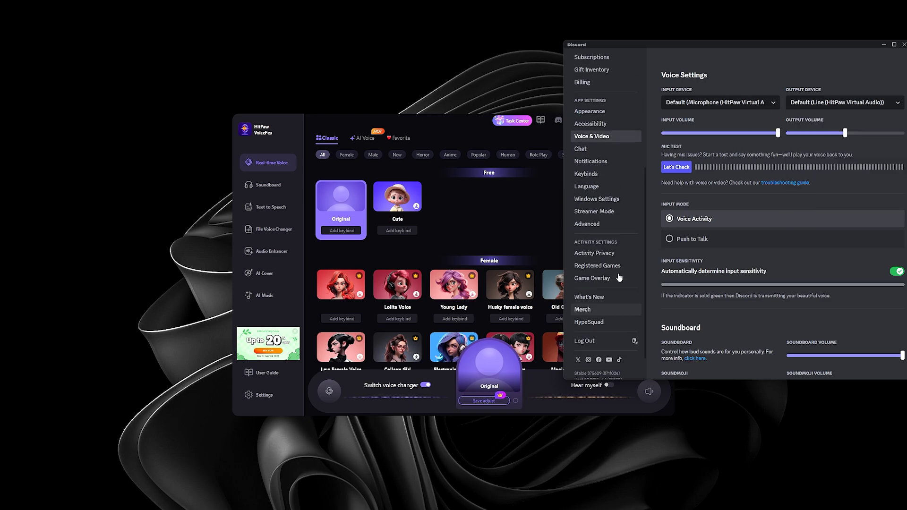
{"action": "scroll", "coordinate": [626, 178], "scroll_direction": "up", "scroll_amount": 5}
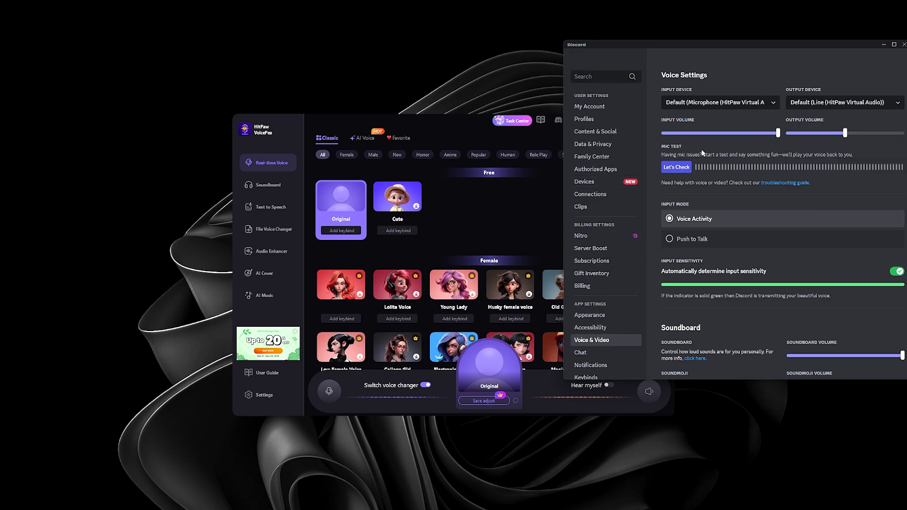
Switch back to HitPaw VoicePea and browse the classic real-time voices in the Free and Female categories
{"action": "left_click", "coordinate": [427, 236]}
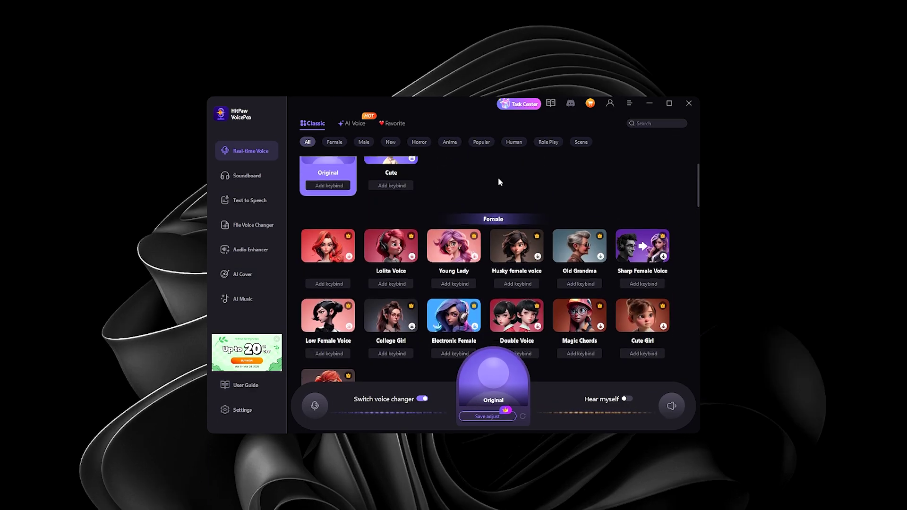
{"action": "scroll", "coordinate": [494, 186], "scroll_direction": "up", "scroll_amount": 1}
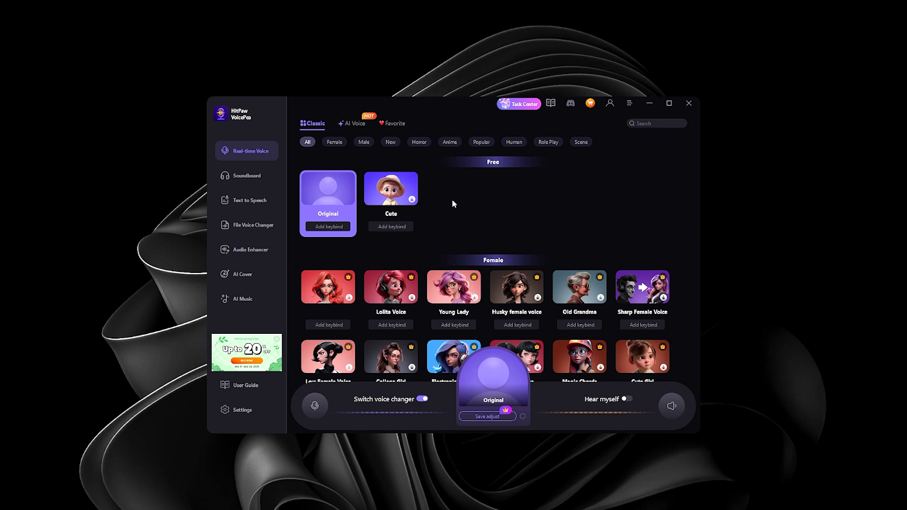
{"action": "scroll", "coordinate": [451, 199], "scroll_direction": "down", "scroll_amount": 3}
{"action": "scroll", "coordinate": [446, 222], "scroll_direction": "up", "scroll_amount": 2}
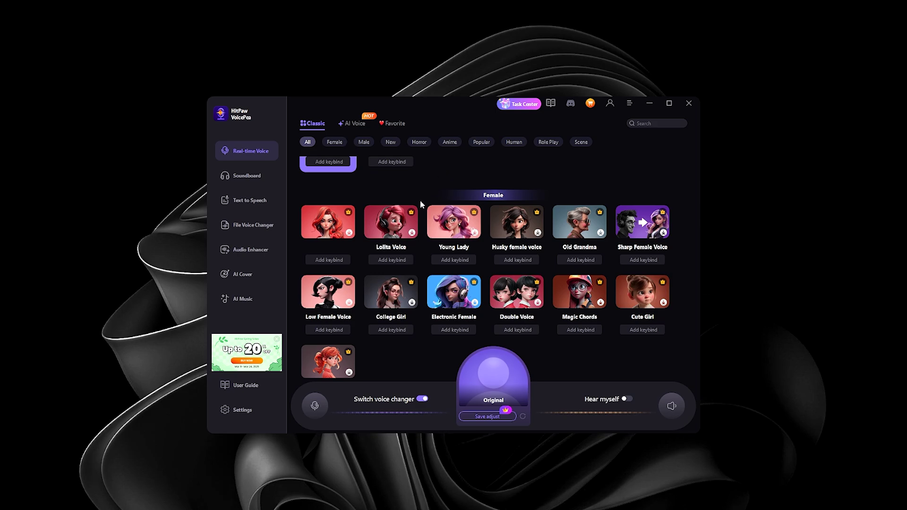
{"action": "scroll", "coordinate": [420, 200], "scroll_direction": "down", "scroll_amount": 1}
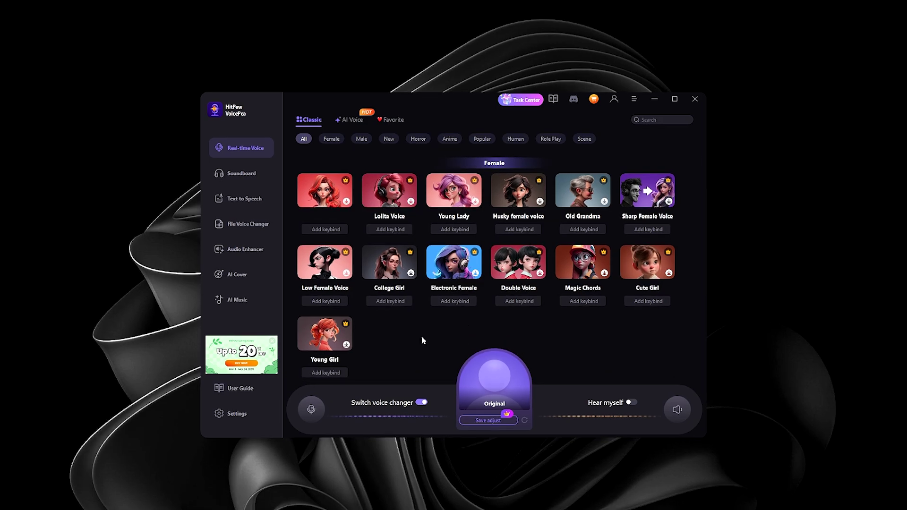
{"action": "scroll", "coordinate": [427, 337], "scroll_direction": "down", "scroll_amount": 3}
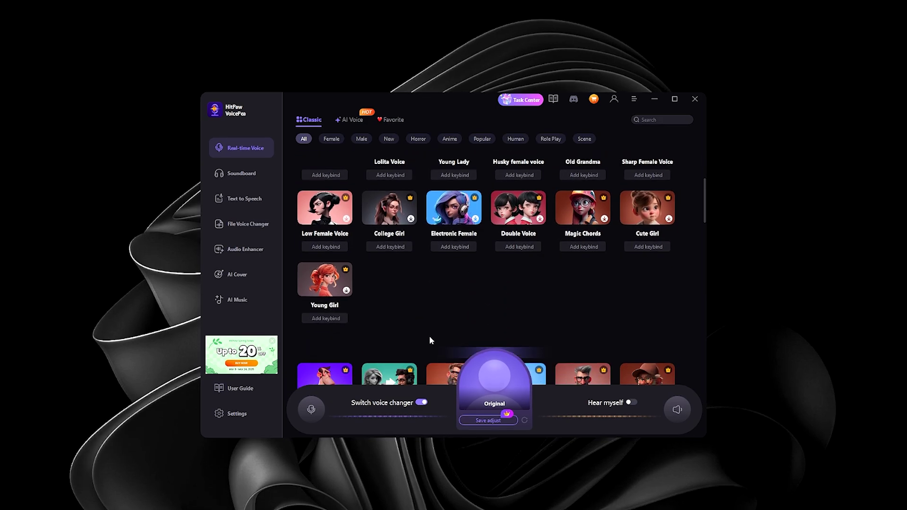
{"action": "scroll", "coordinate": [392, 288], "scroll_direction": "up", "scroll_amount": 1}
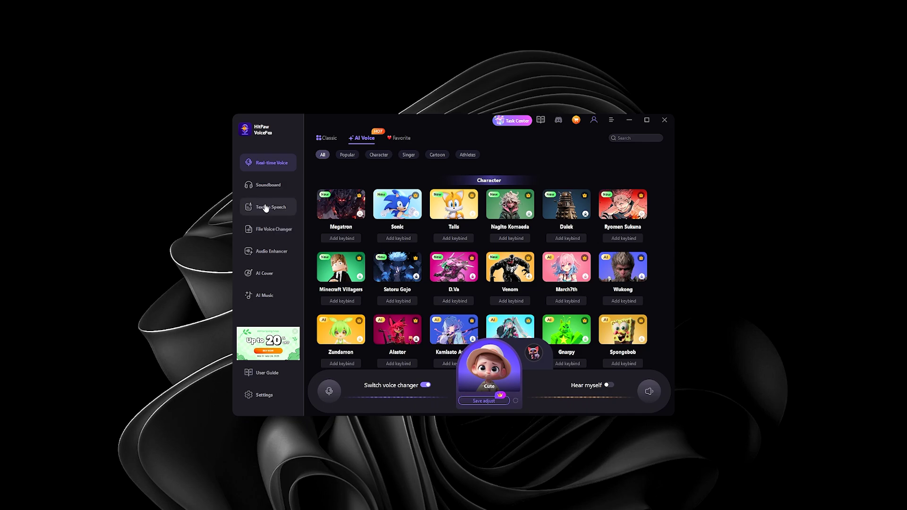
In the Soundboard, assign F1 to the Capybara sound and F2 to Let Me Do It For u, and play both sounds
{"action": "left_click", "coordinate": [268, 185]}
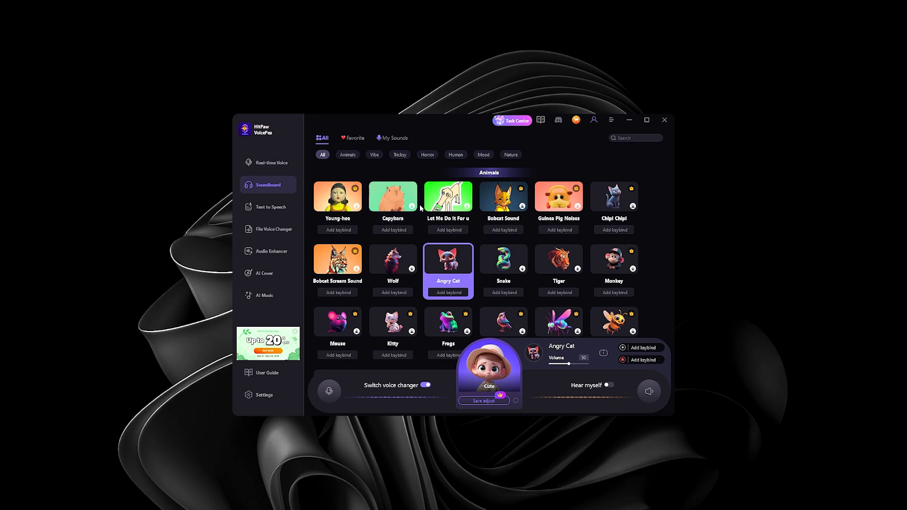
{"action": "left_click", "coordinate": [409, 194]}
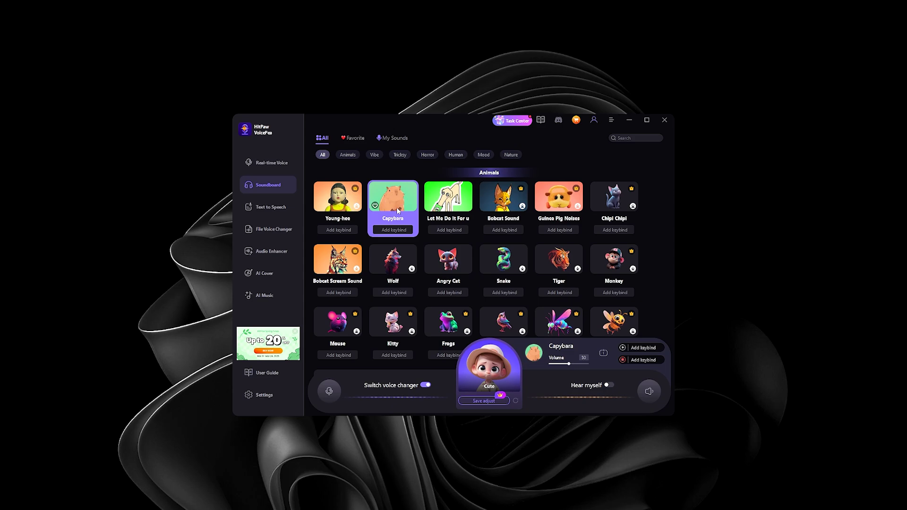
{"action": "left_click", "coordinate": [396, 232]}
{"action": "key", "text": "F1"}
{"action": "left_click", "coordinate": [449, 230]}
{"action": "key", "text": "F2"}
{"action": "mouse_move", "coordinate": [390, 218]}
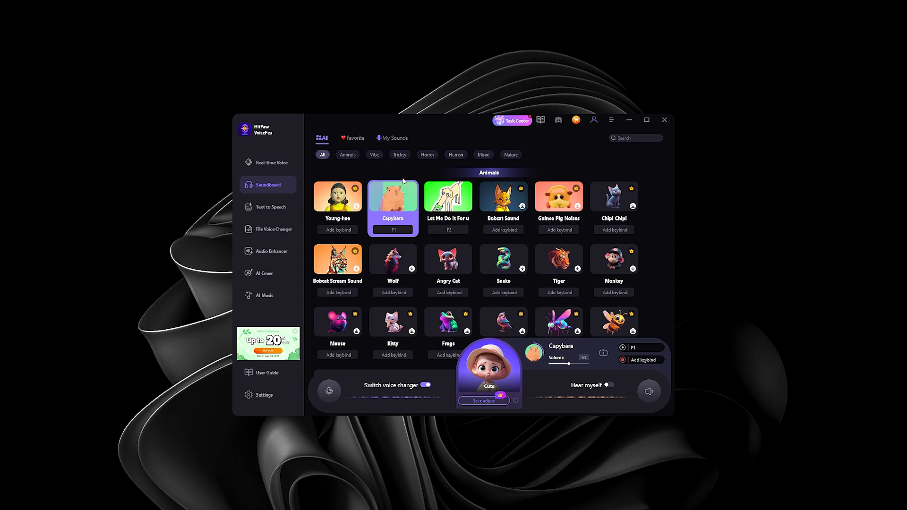
{"action": "left_click", "coordinate": [434, 209]}
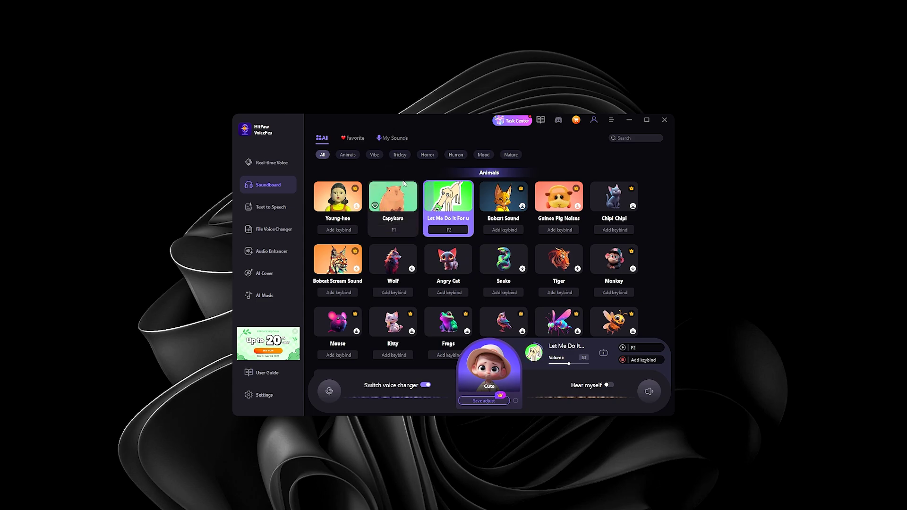
Generate trial text-to-speech of "Hey there!. gamingatmax here!. subscribe to my channel!" with the Klee voice and play it back
{"action": "left_click", "coordinate": [283, 211]}
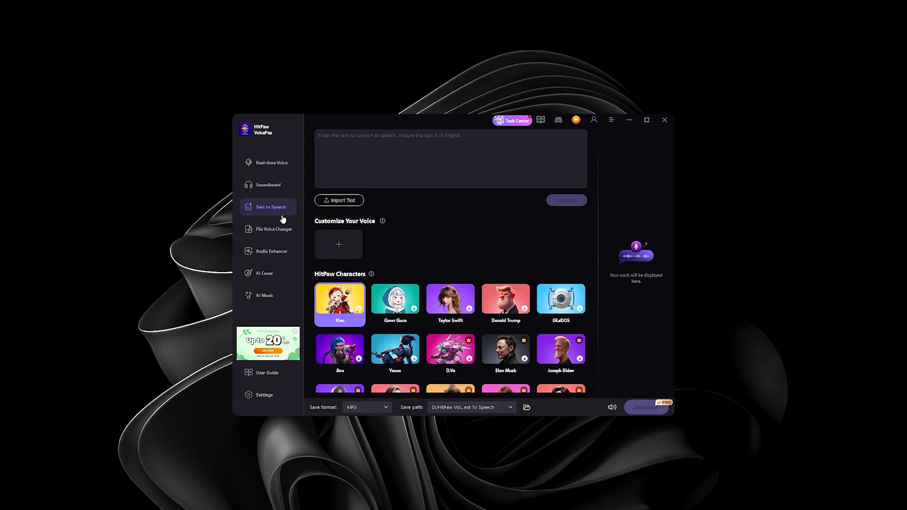
{"action": "left_click", "coordinate": [392, 152]}
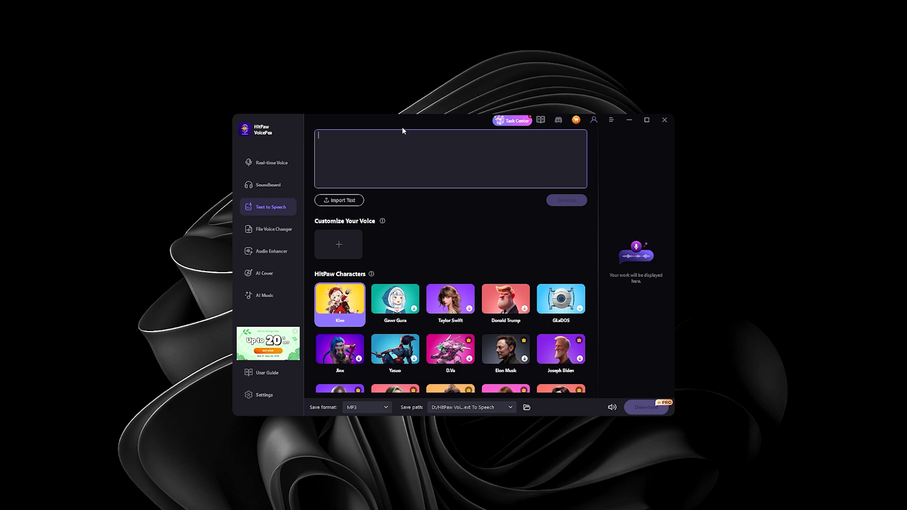
{"action": "type", "text": "Hey there!. gamingatmax here!. subscribe to my channel!"}
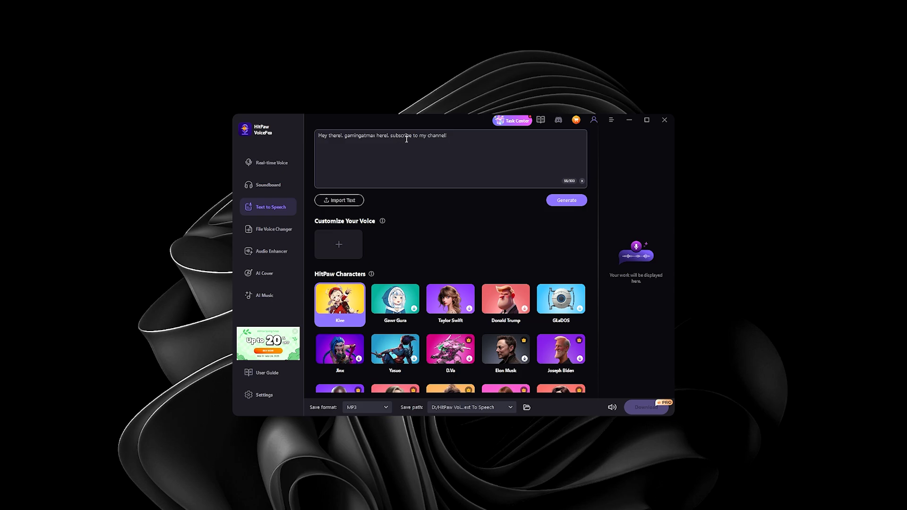
{"action": "left_click", "coordinate": [562, 202]}
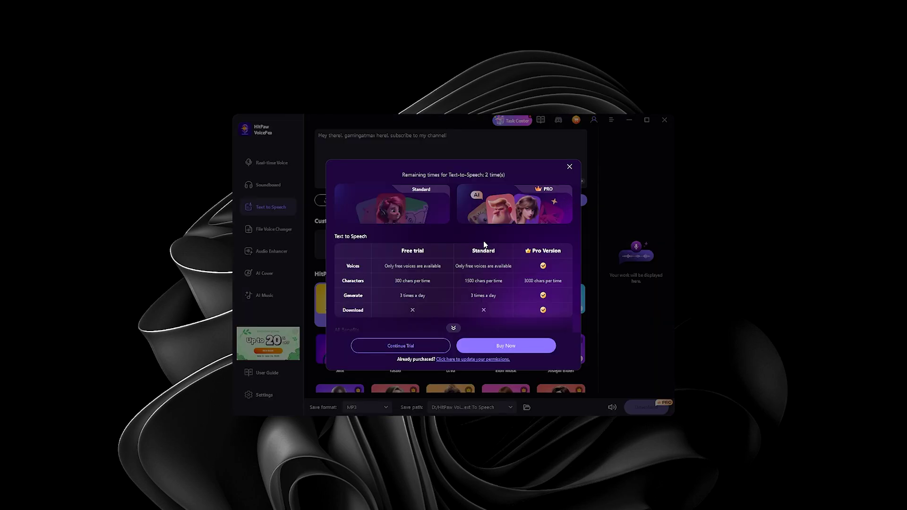
{"action": "left_click", "coordinate": [400, 346]}
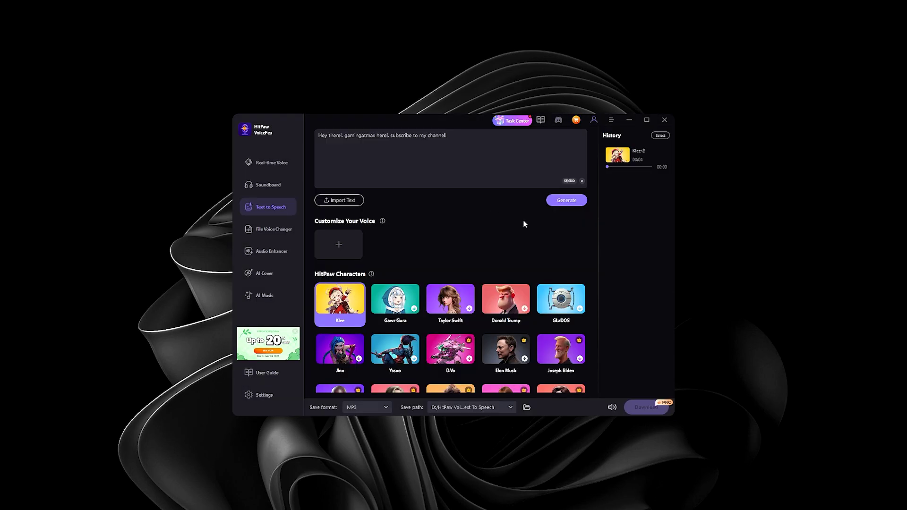
{"action": "left_click", "coordinate": [618, 157]}
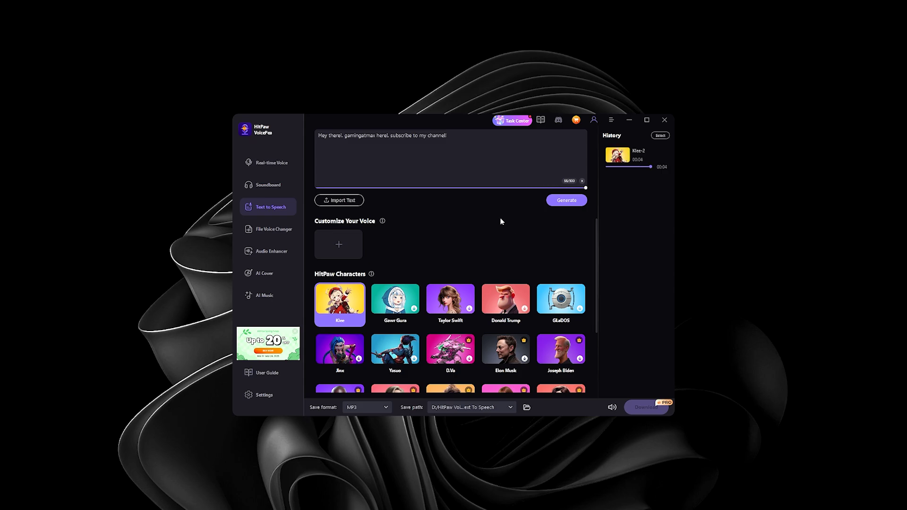
{"action": "scroll", "coordinate": [429, 240], "scroll_direction": "down", "scroll_amount": 1}
Record a short microphone clip in the File Voice Changer and play the original recording
{"action": "left_click", "coordinate": [290, 229]}
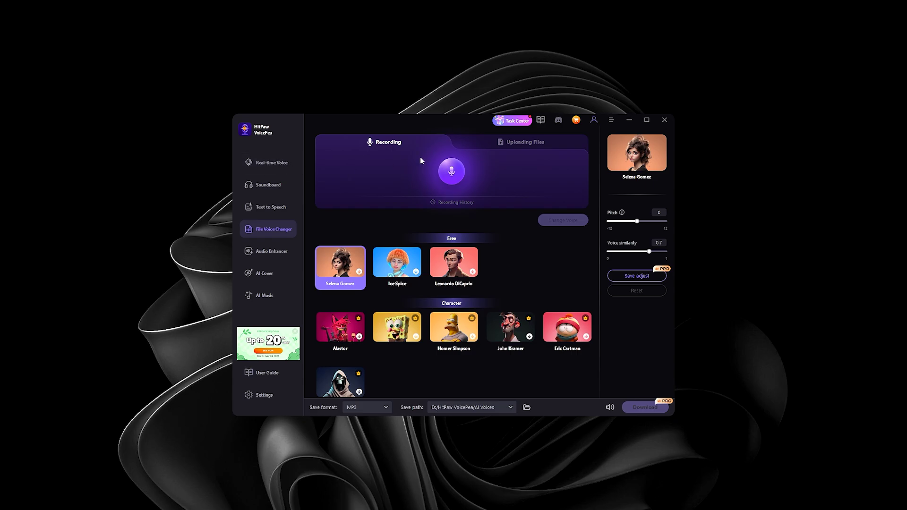
{"action": "left_click", "coordinate": [459, 179]}
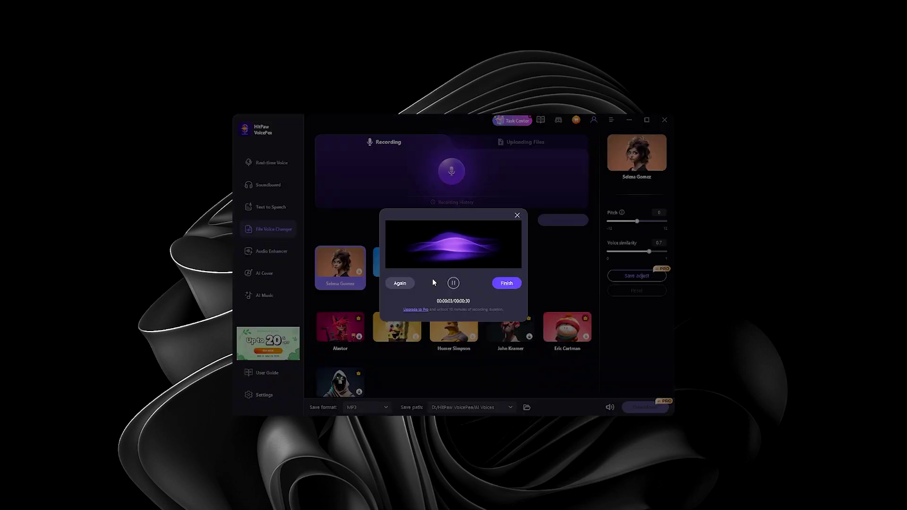
{"action": "left_click", "coordinate": [328, 177]}
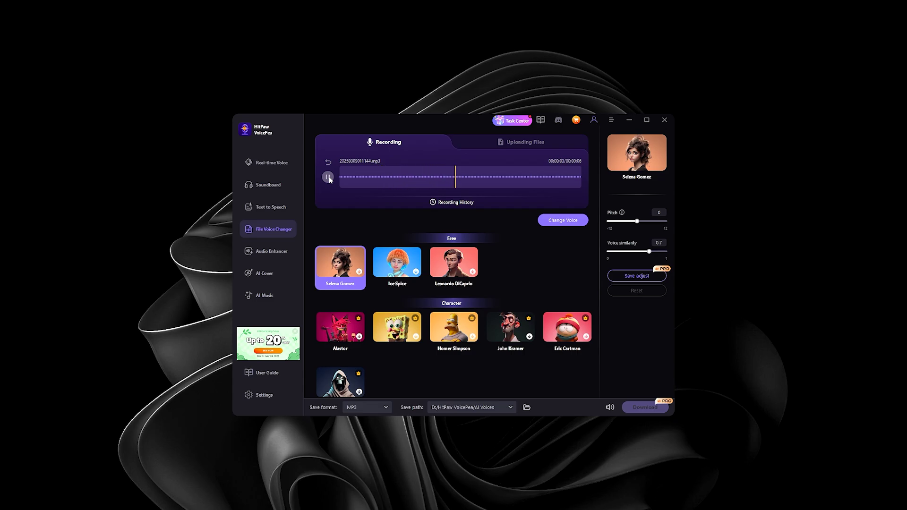
{"action": "left_click", "coordinate": [328, 177]}
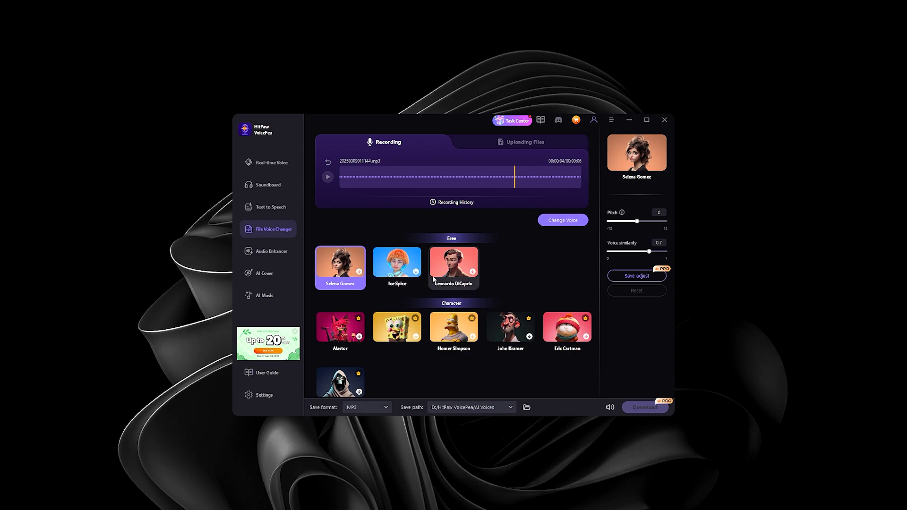
Convert the recording to the Leonardo DiCaprio voice and to the Selena Gomez voice in turn, playing back each result
{"action": "left_click", "coordinate": [473, 272]}
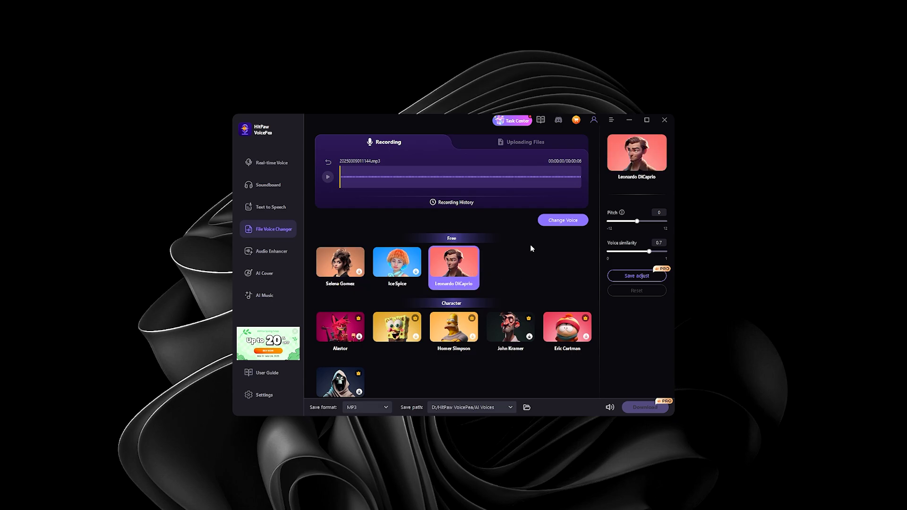
{"action": "left_click", "coordinate": [564, 220]}
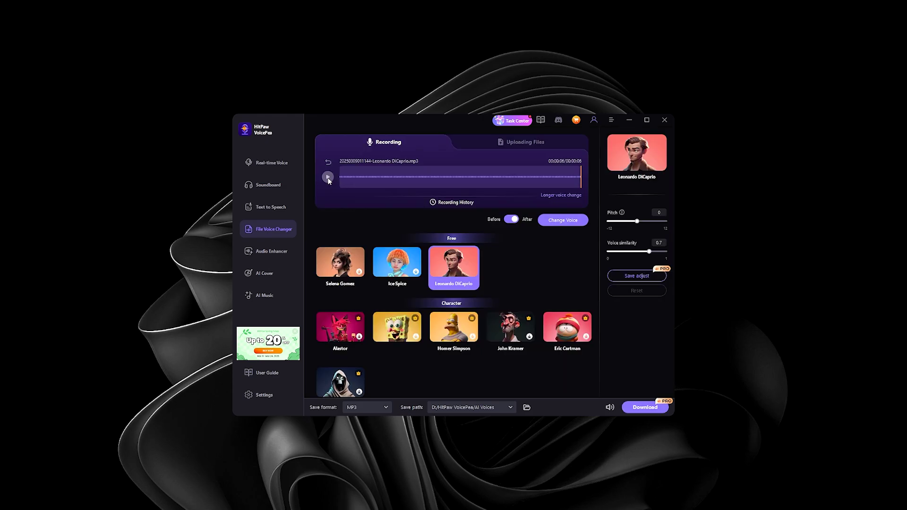
{"action": "left_click", "coordinate": [328, 178]}
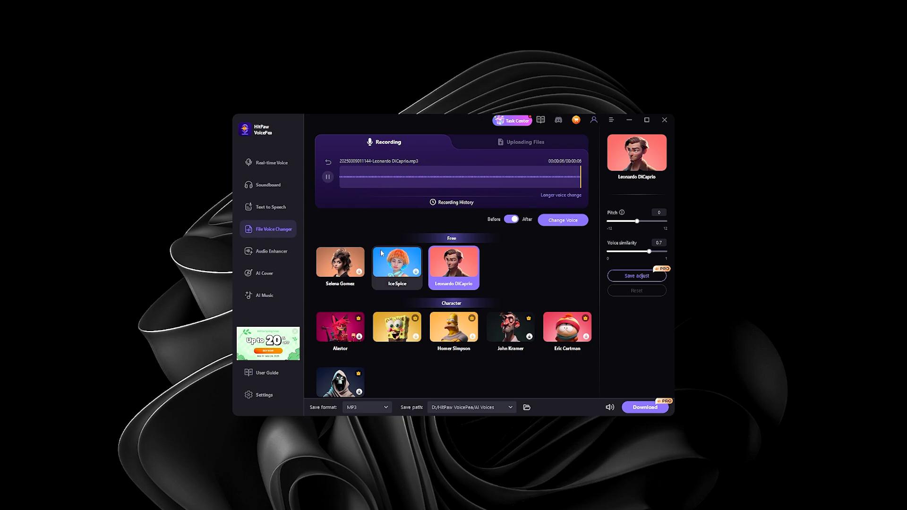
{"action": "left_click", "coordinate": [359, 273]}
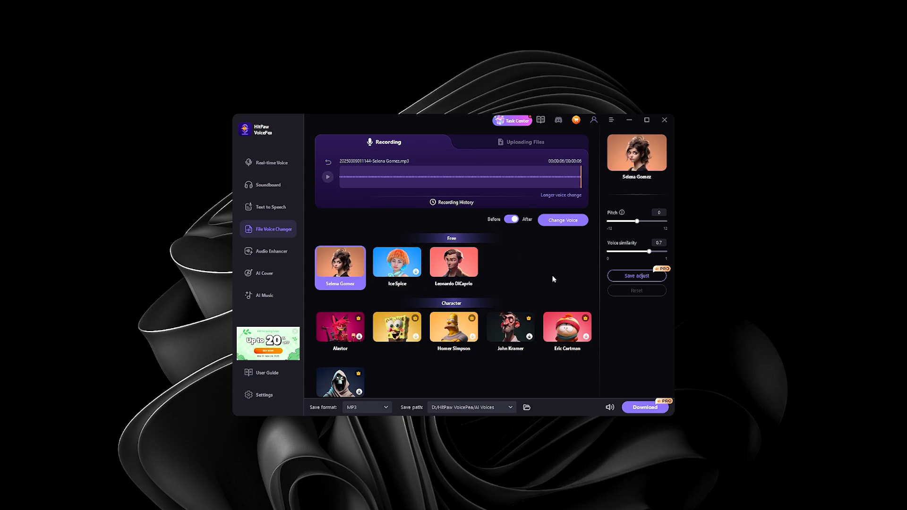
{"action": "left_click", "coordinate": [327, 178]}
Raise the pitch of the Selena Gomez voice to 8
{"action": "left_click", "coordinate": [659, 221]}
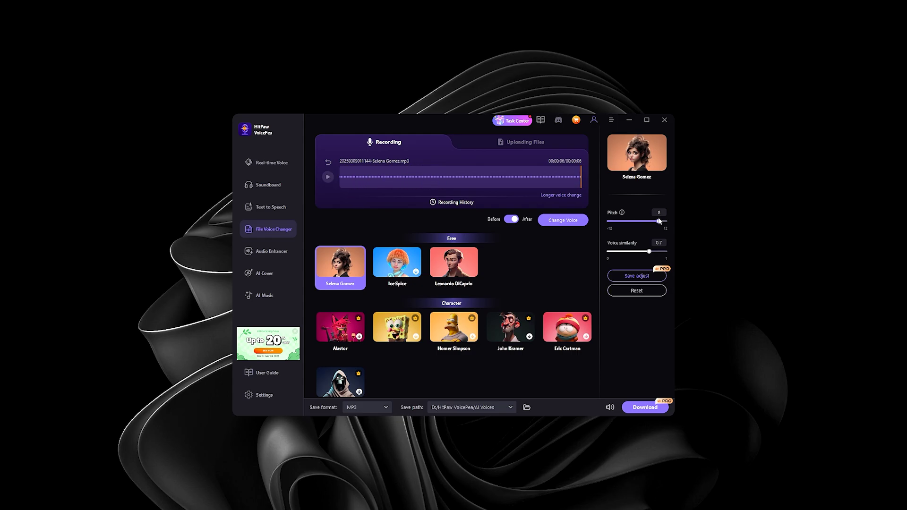
{"action": "left_click_drag", "start_coordinate": [660, 220], "coordinate": [658, 220]}
{"action": "left_click", "coordinate": [660, 221]}
Look over the Audio Enhancer and the AI Cover tool, including its YouTube URL import option
{"action": "left_click", "coordinate": [270, 251]}
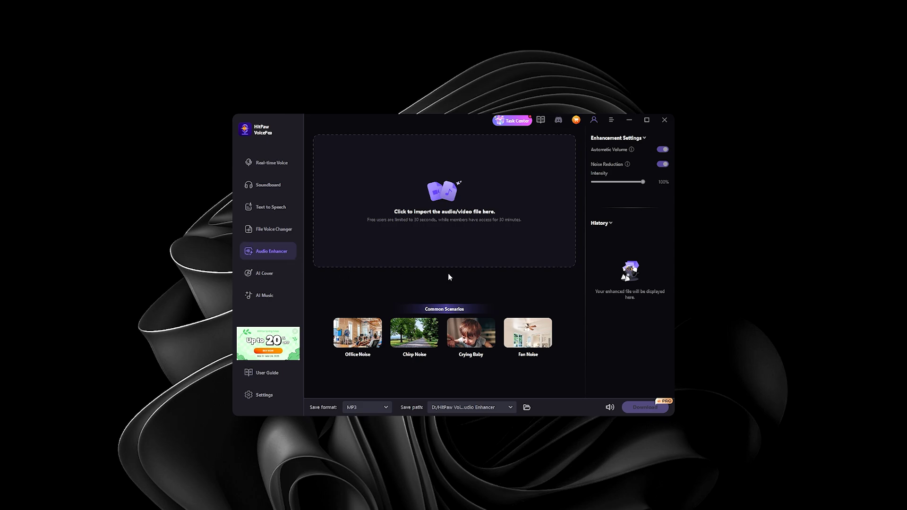
{"action": "left_click", "coordinate": [261, 269]}
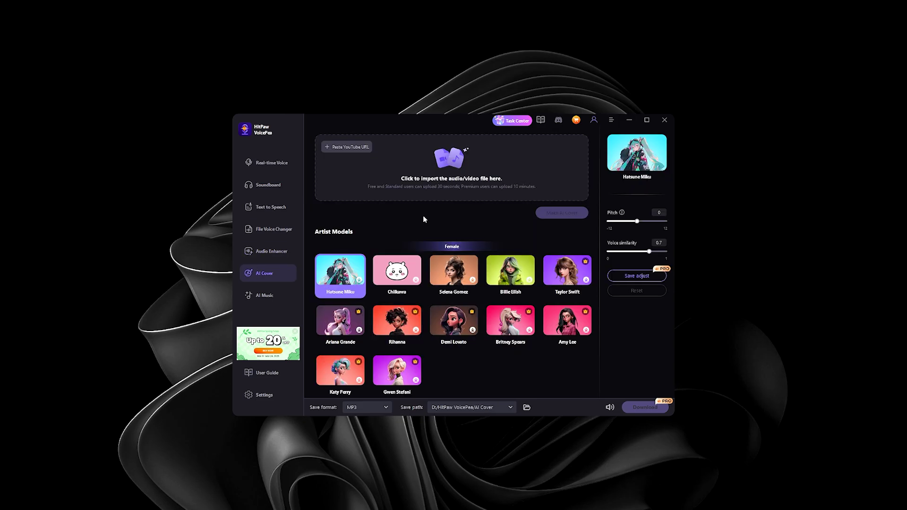
{"action": "left_click", "coordinate": [351, 150]}
{"action": "left_click", "coordinate": [537, 214]}
Open the Text to Song tool in AI Music and activate its music description prompt
{"action": "left_click", "coordinate": [264, 295]}
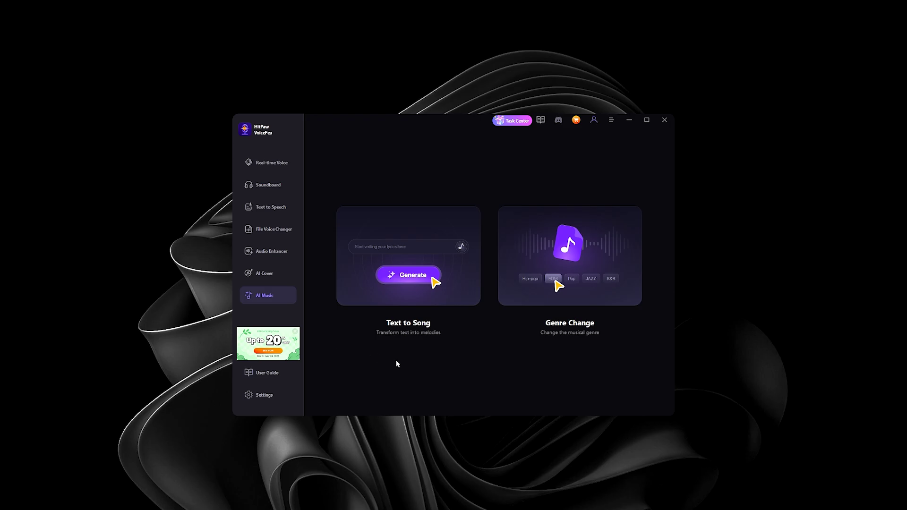
{"action": "left_click", "coordinate": [464, 292]}
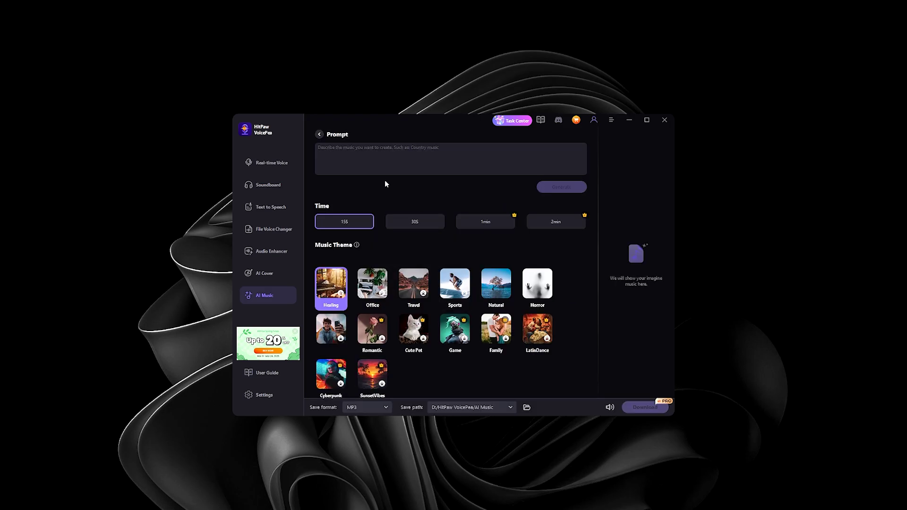
{"action": "left_click", "coordinate": [364, 161]}
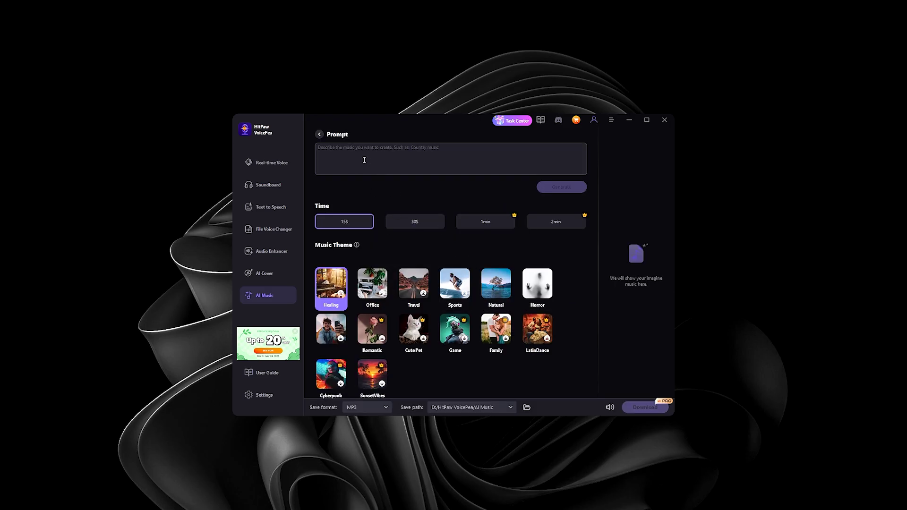